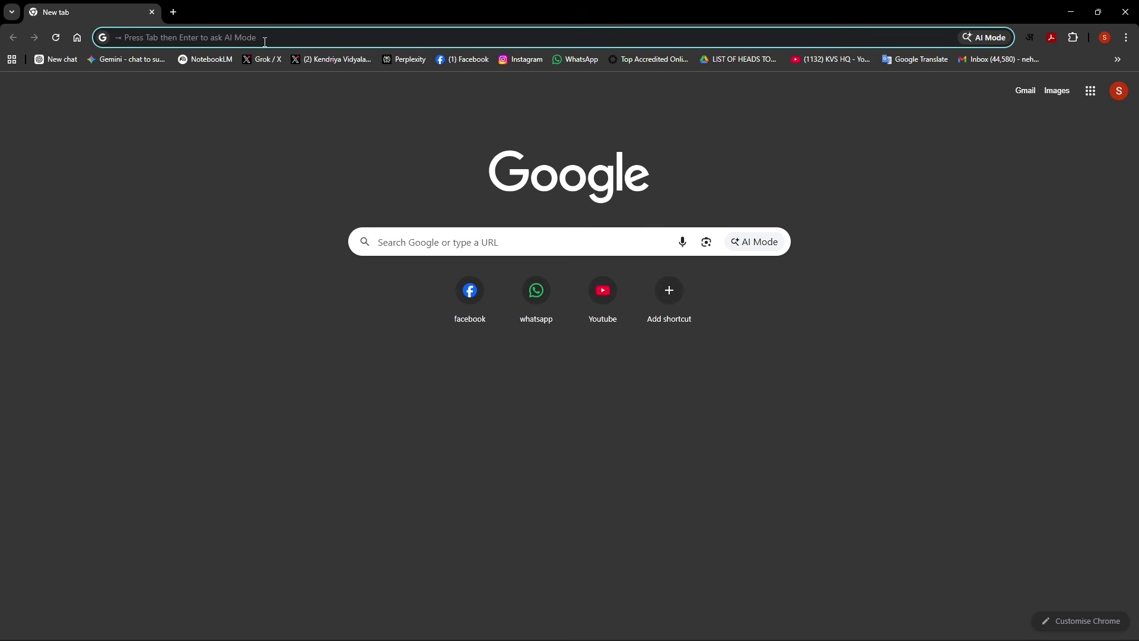
Open the KVS admission portal at admission.kvs.gov.in, accepting the autocompleted address
{"action": "type", "text": "adm"}
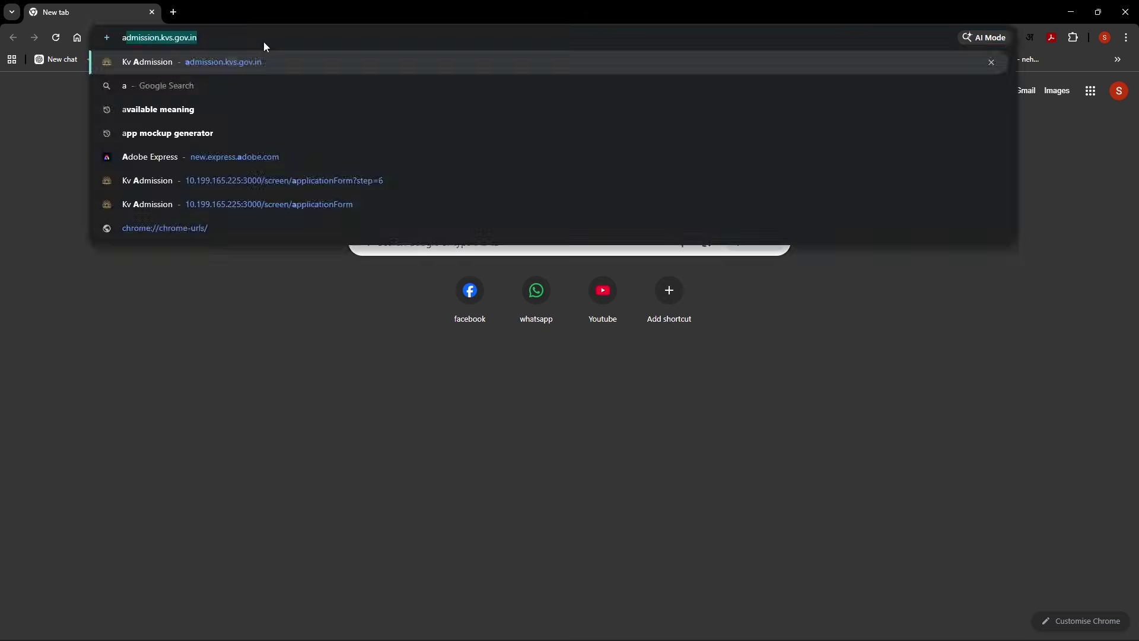
{"action": "type", "text": "ission"}
{"action": "key", "text": "Right"}
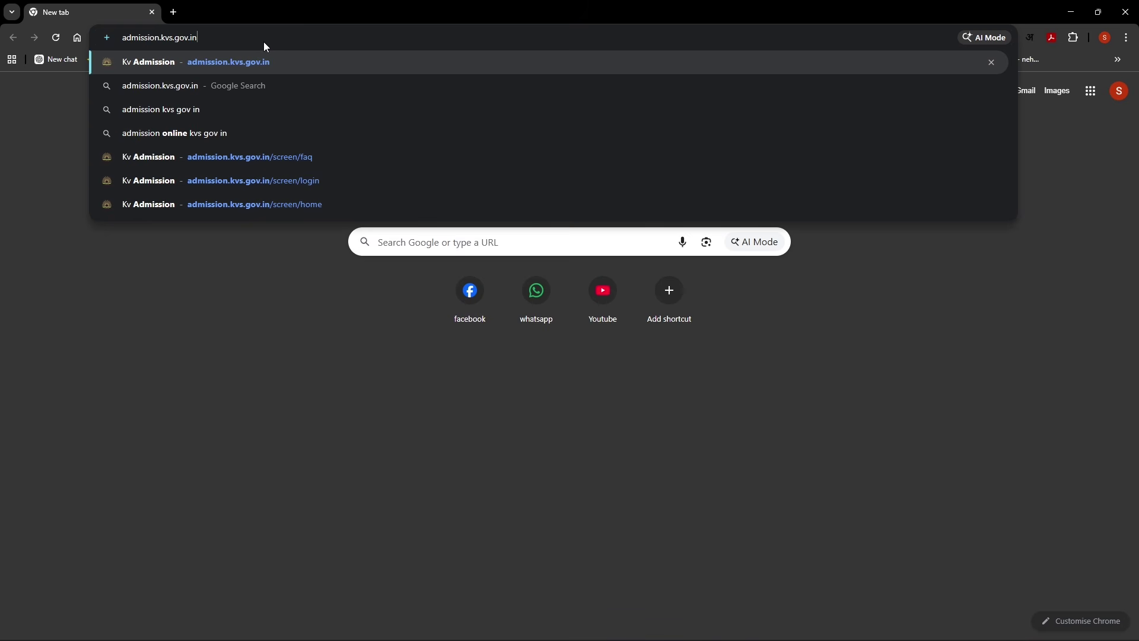
{"action": "key", "text": "Return"}
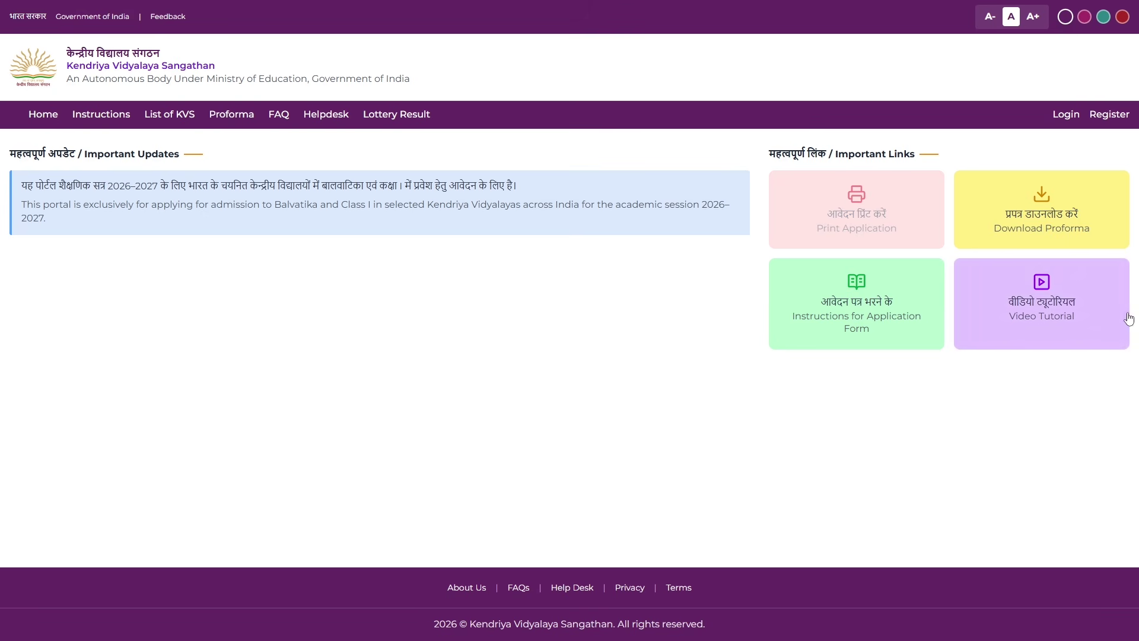
Start a new registration and tick 'I have read all the instructions' to reach the blank form
{"action": "left_click", "coordinate": [1108, 116]}
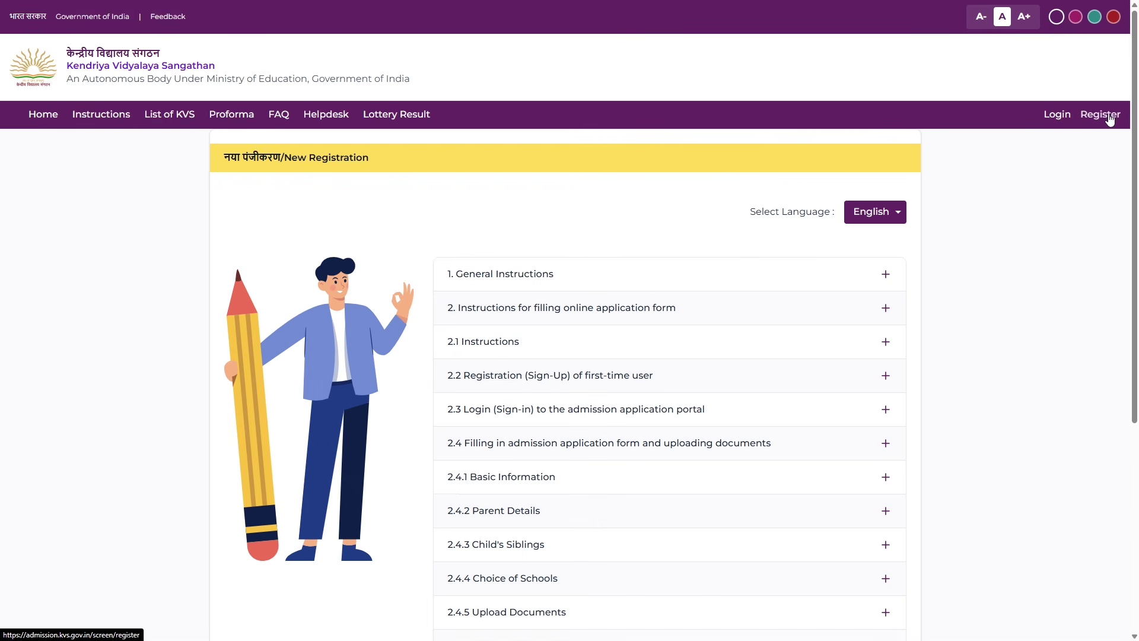
{"action": "scroll", "coordinate": [1048, 266], "scroll_direction": "down", "scroll_amount": 4}
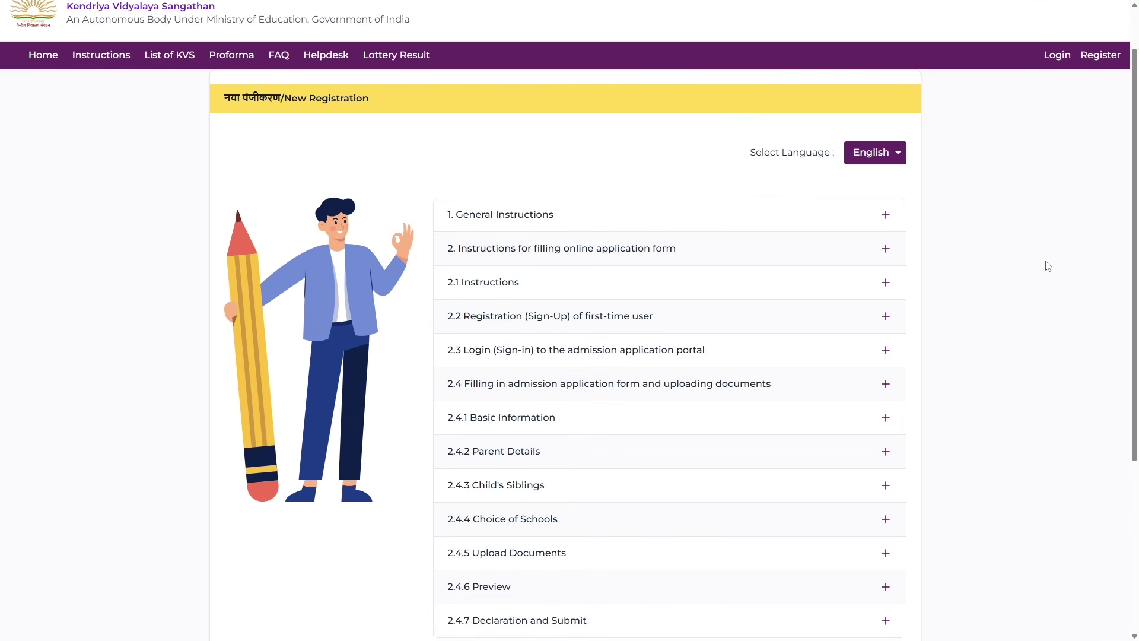
{"action": "scroll", "coordinate": [1048, 265], "scroll_direction": "down", "scroll_amount": 2}
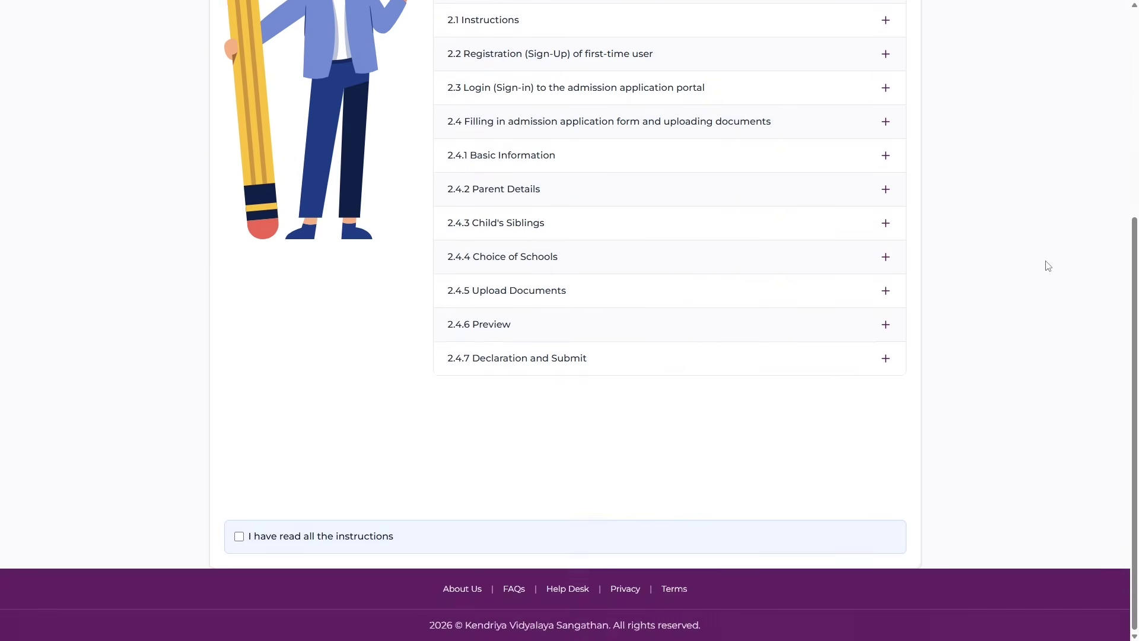
{"action": "left_click", "coordinate": [239, 536]}
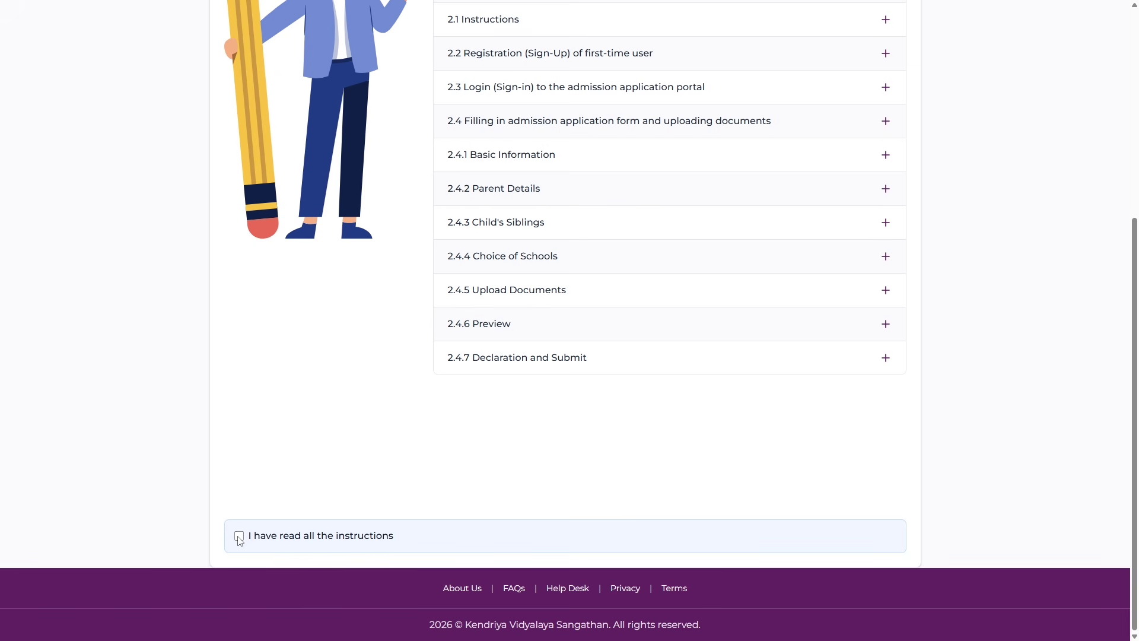
{"action": "scroll", "coordinate": [380, 538], "scroll_direction": "down", "scroll_amount": 6}
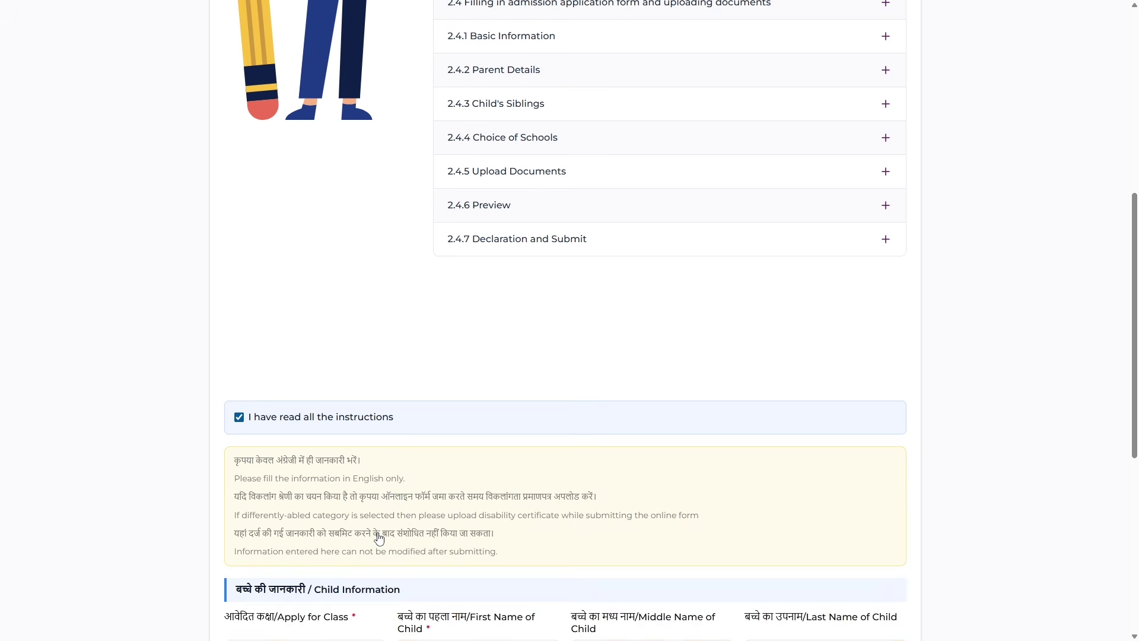
{"action": "scroll", "coordinate": [380, 537], "scroll_direction": "down", "scroll_amount": 3}
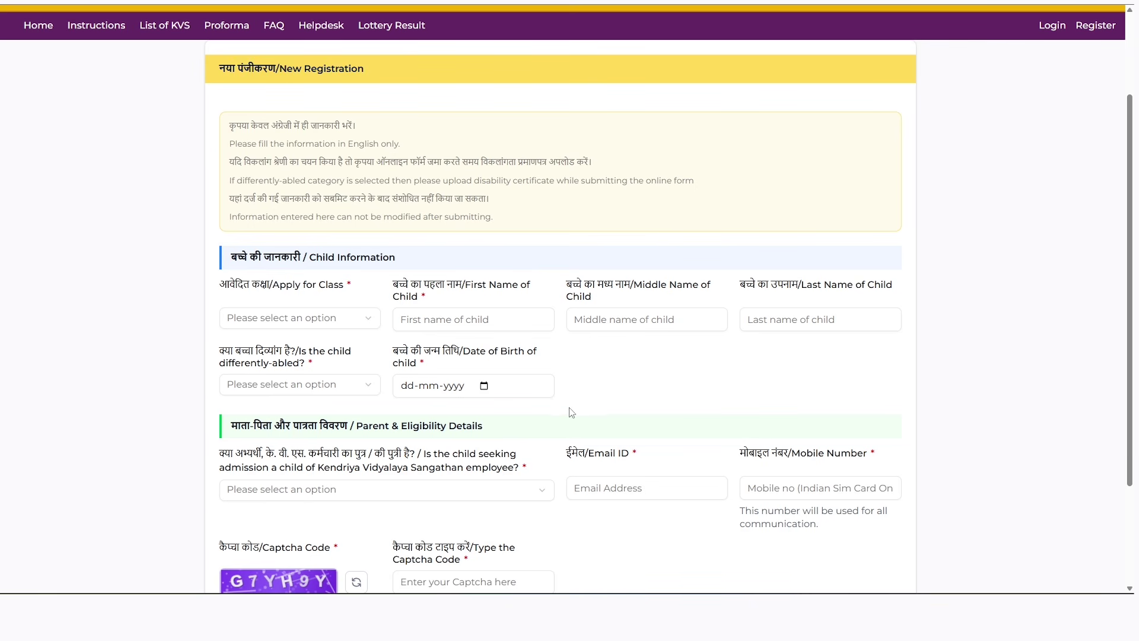
Open the answers for the KVS-employee-child question on the registration form
{"action": "scroll", "coordinate": [562, 403], "scroll_direction": "down", "scroll_amount": 1}
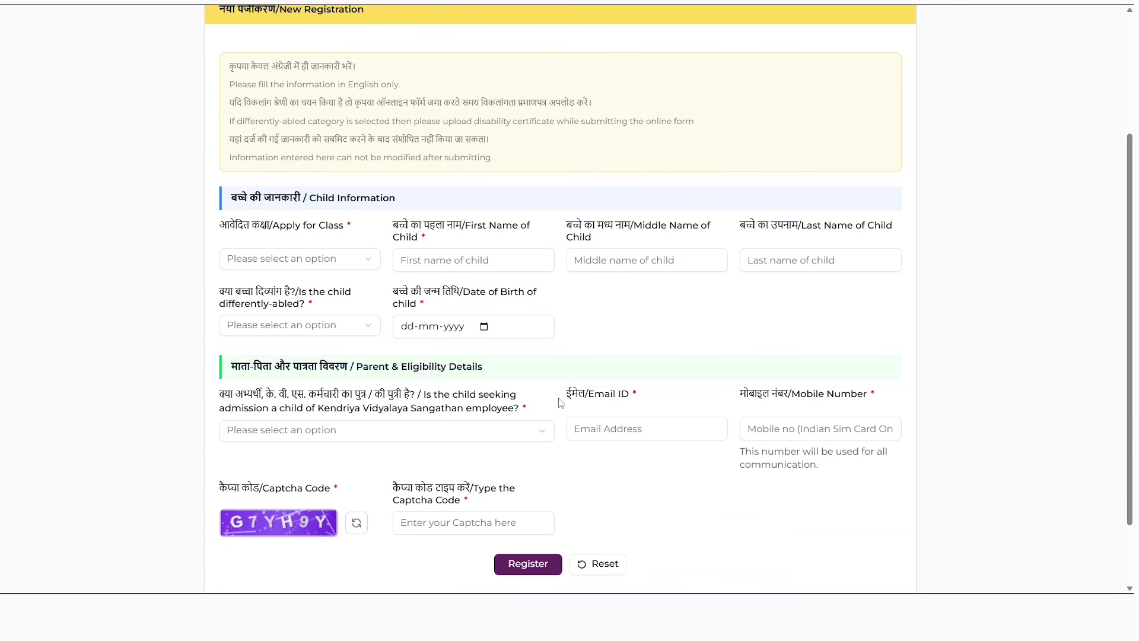
{"action": "left_click", "coordinate": [541, 430]}
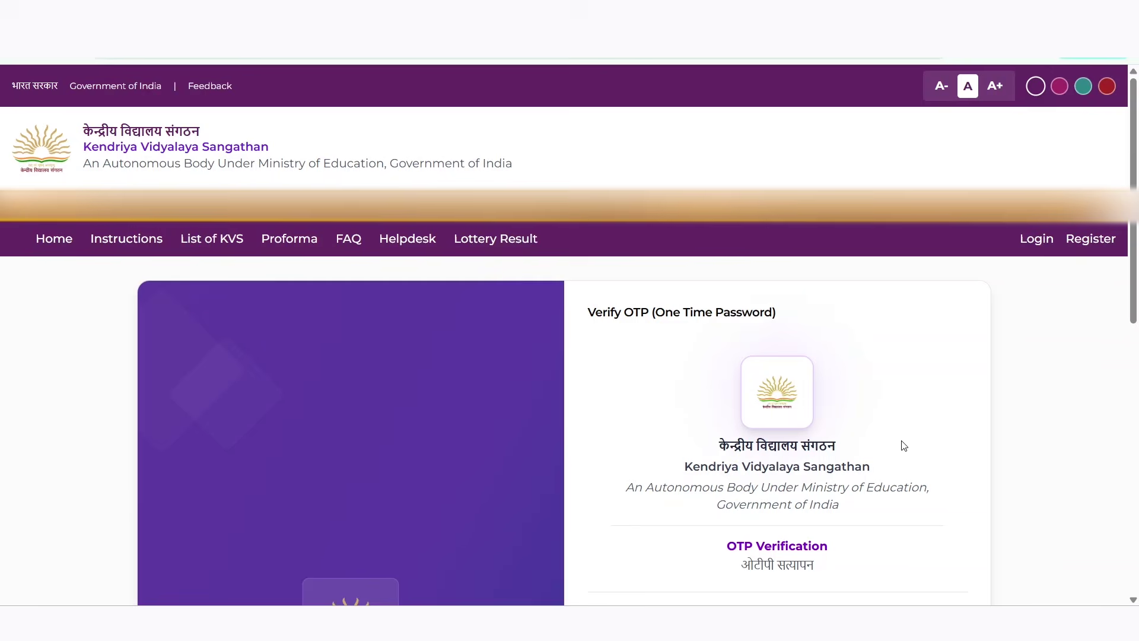
Enter the OTP and captcha, then submit them with VERIFY
{"action": "scroll", "coordinate": [904, 446], "scroll_direction": "down", "scroll_amount": 1}
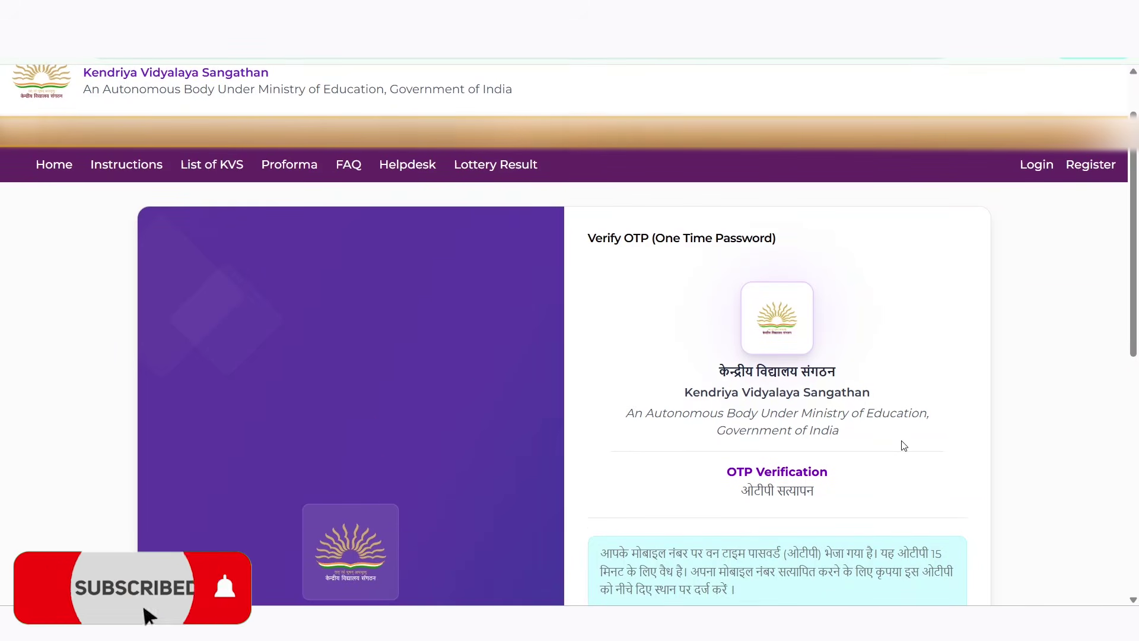
{"action": "scroll", "coordinate": [904, 445], "scroll_direction": "down", "scroll_amount": 2}
{"action": "scroll", "coordinate": [904, 446], "scroll_direction": "down", "scroll_amount": 3}
{"action": "left_click", "coordinate": [831, 450]}
{"action": "double_click", "coordinate": [831, 449]}
{"action": "scroll", "coordinate": [824, 417], "scroll_direction": "down", "scroll_amount": 3}
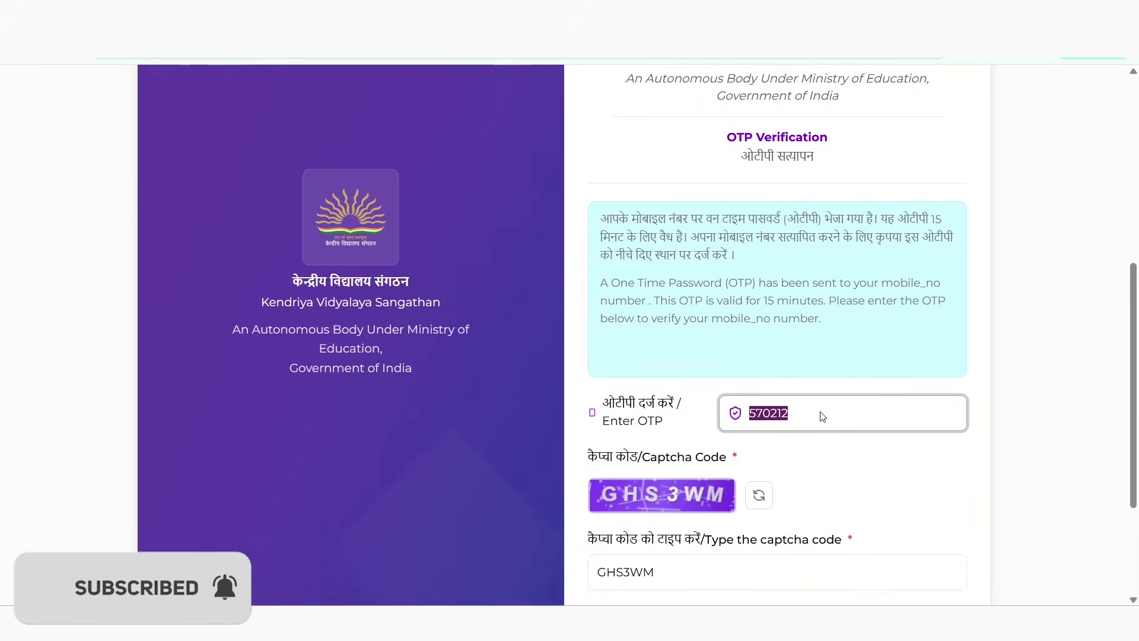
{"action": "left_click_drag", "start_coordinate": [673, 388], "coordinate": [594, 385]}
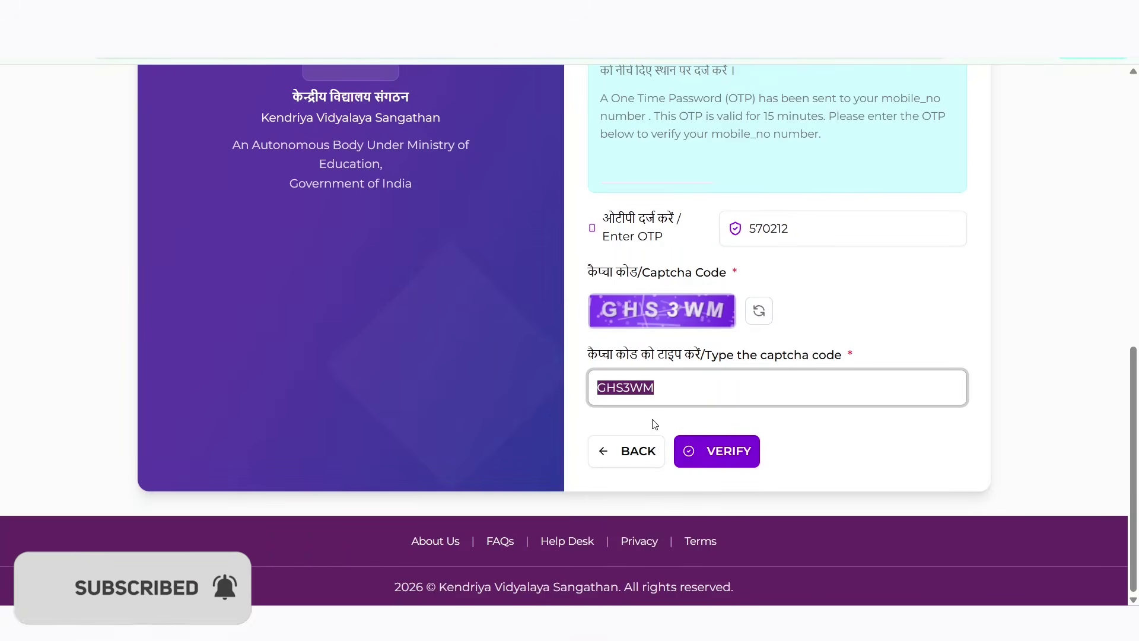
{"action": "left_click", "coordinate": [728, 456]}
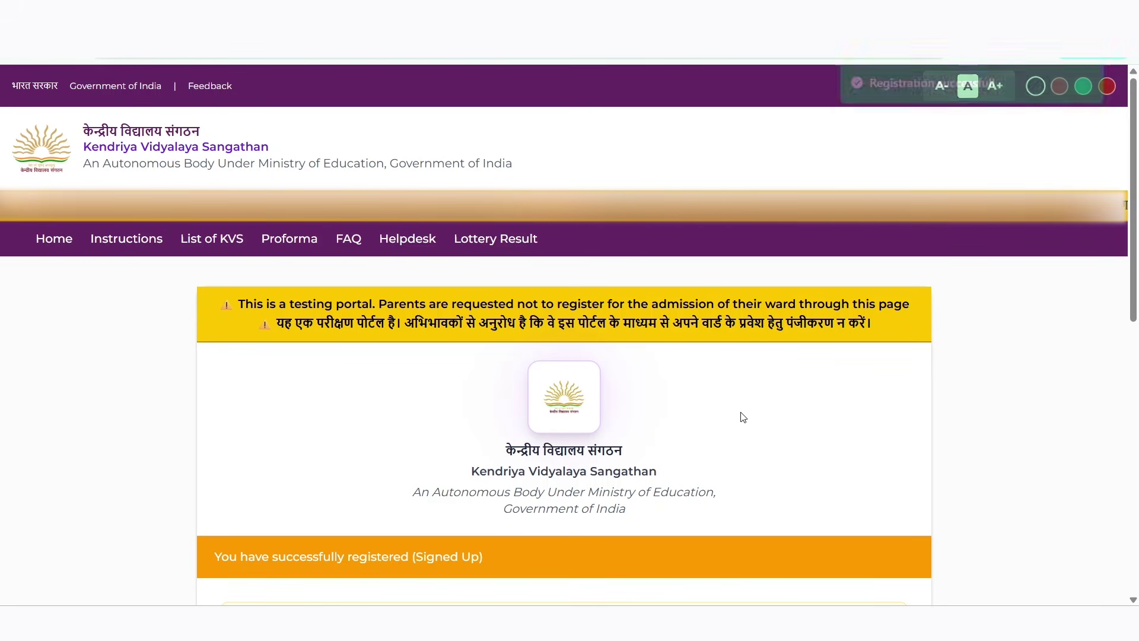
Scroll through the registration confirmation page
{"action": "scroll", "coordinate": [744, 417], "scroll_direction": "down", "scroll_amount": 1}
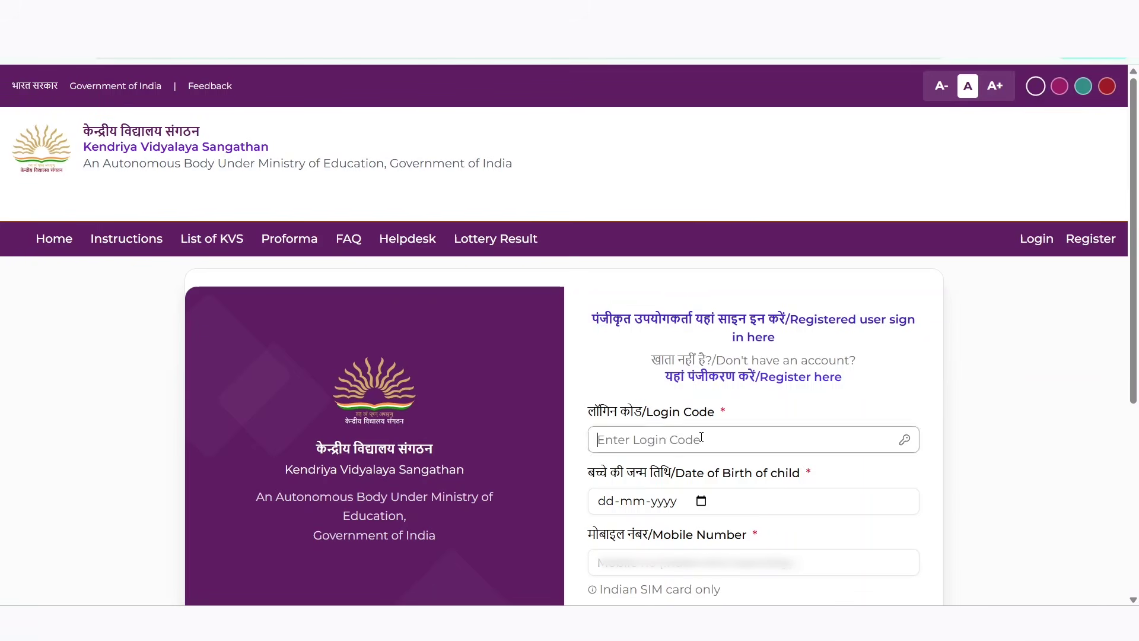
Sign in with the login code, April 2020 birth date, the mobile number and the captcha
{"action": "key", "text": "Tab"}
{"action": "scroll", "coordinate": [629, 344], "scroll_direction": "up", "scroll_amount": 3}
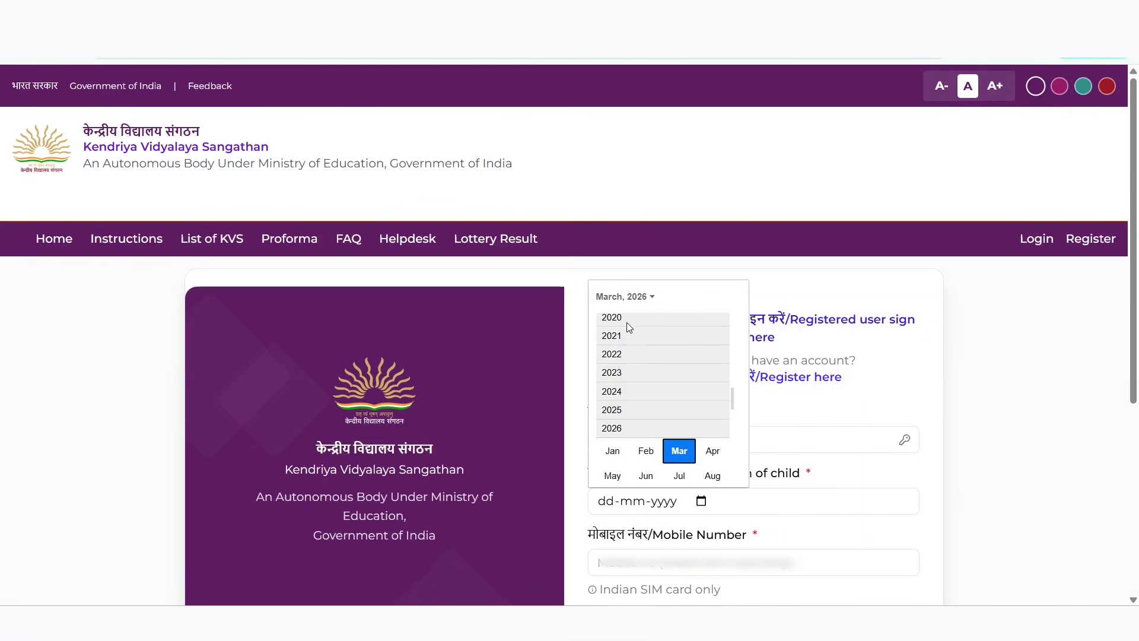
{"action": "left_click", "coordinate": [617, 317]}
{"action": "left_click", "coordinate": [713, 341]}
{"action": "left_click", "coordinate": [754, 562]}
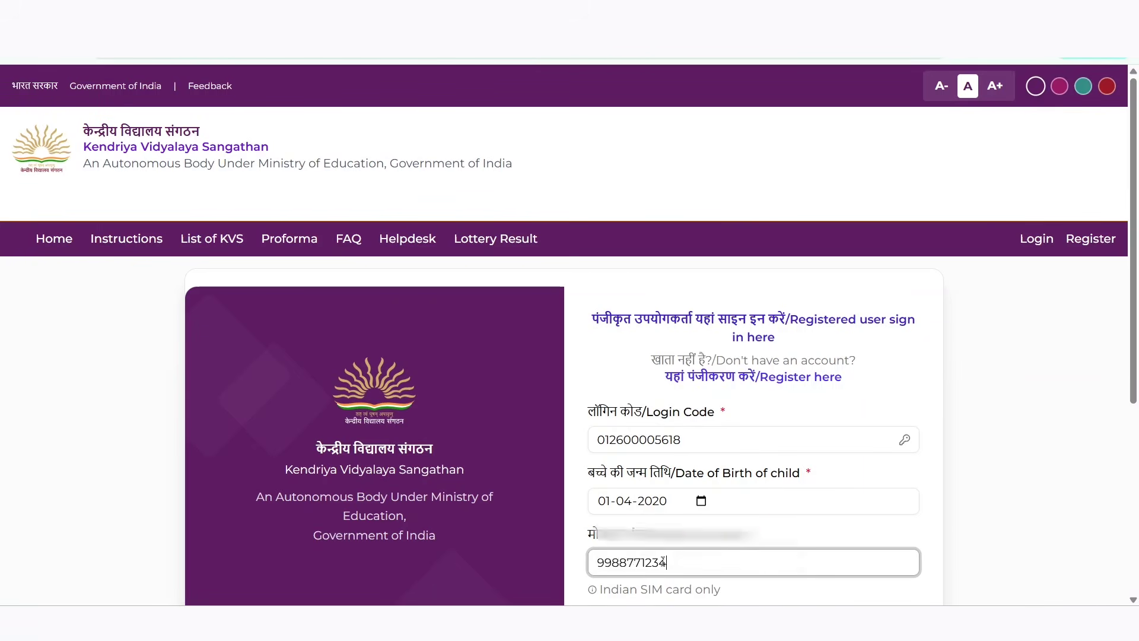
{"action": "scroll", "coordinate": [710, 421], "scroll_direction": "down", "scroll_amount": 5}
{"action": "left_click", "coordinate": [711, 420]}
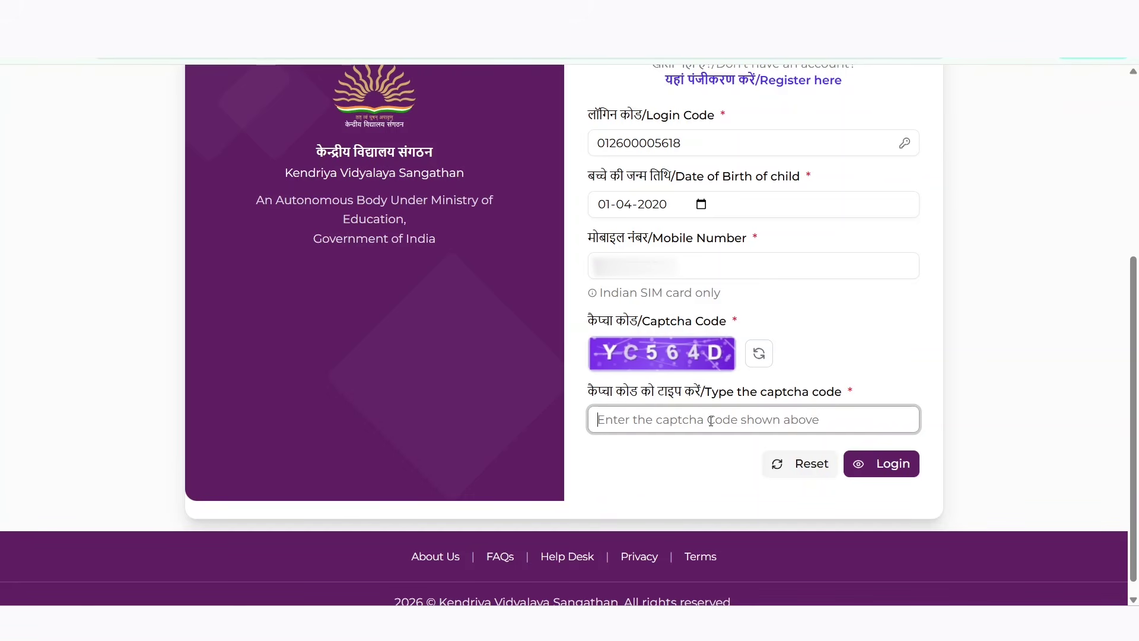
{"action": "type", "text": "YC564D"}
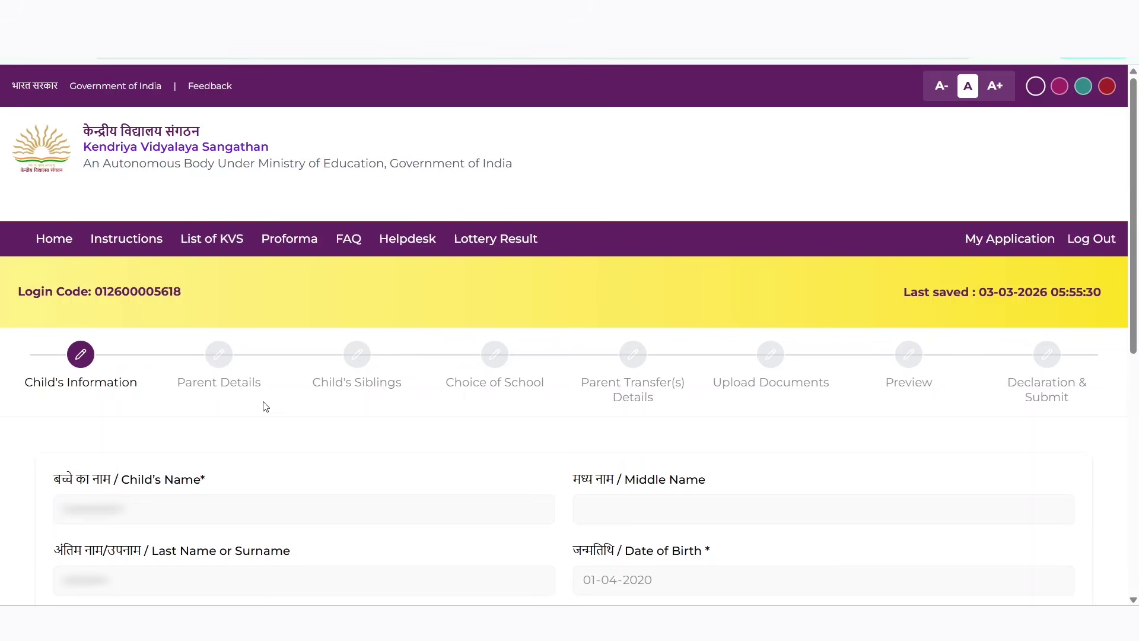
Go to the DOB certificate number field and set the mother tongue to Others
{"action": "scroll", "coordinate": [857, 330], "scroll_direction": "down", "scroll_amount": 2}
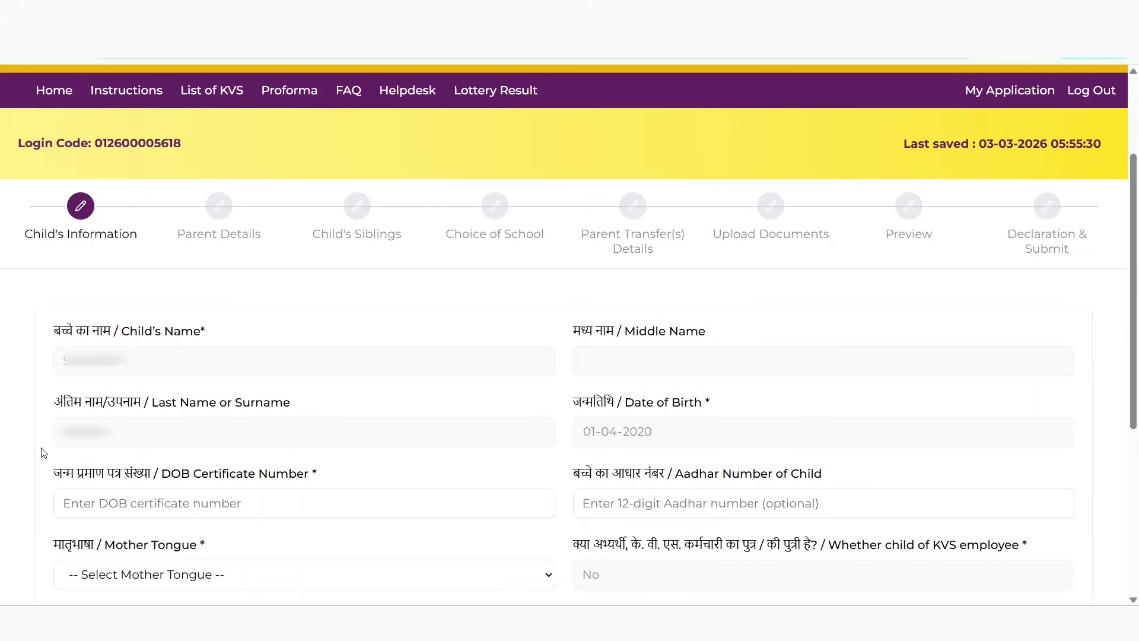
{"action": "left_click", "coordinate": [158, 504]}
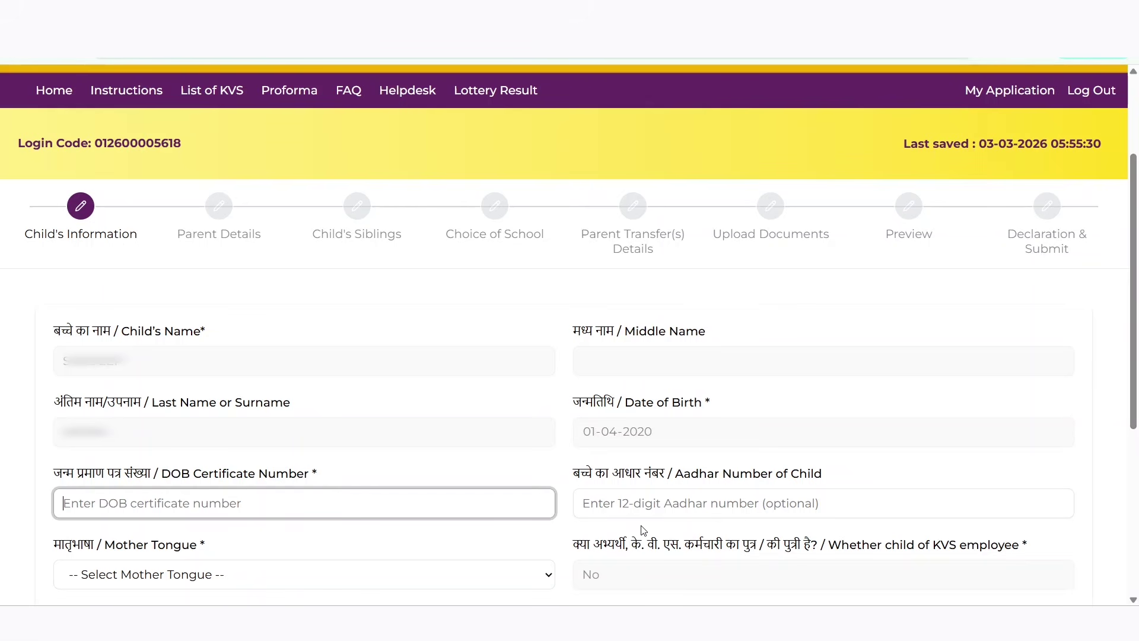
{"action": "scroll", "coordinate": [274, 429], "scroll_direction": "down", "scroll_amount": 3}
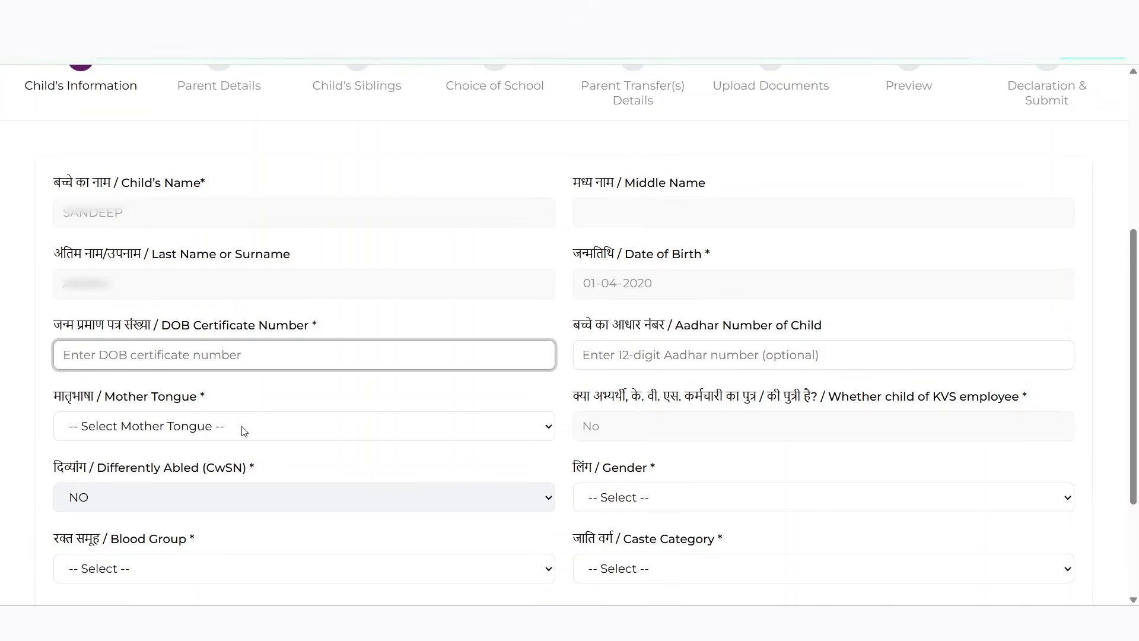
{"action": "left_click", "coordinate": [244, 431]}
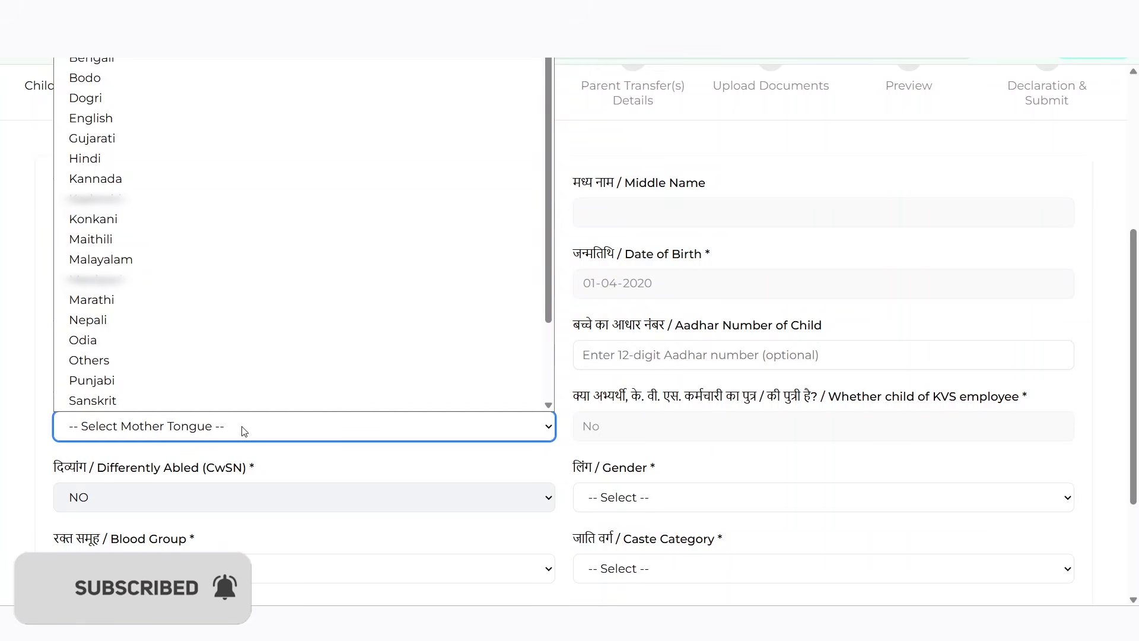
{"action": "scroll", "coordinate": [224, 407], "scroll_direction": "down", "scroll_amount": 1}
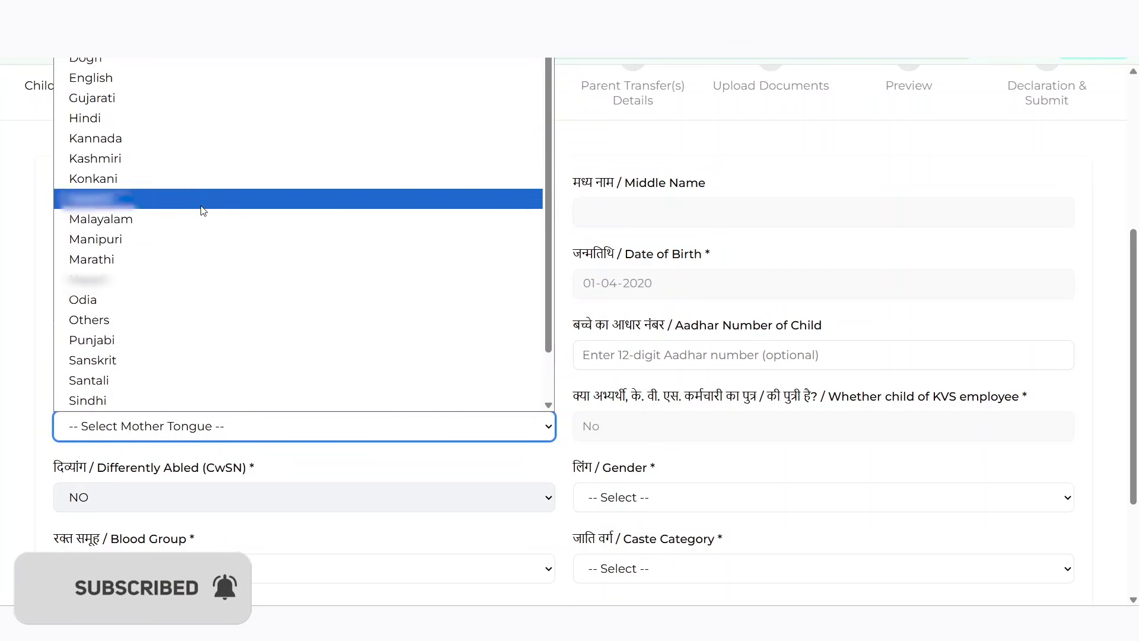
{"action": "scroll", "coordinate": [207, 224], "scroll_direction": "up", "scroll_amount": 1}
{"action": "scroll", "coordinate": [207, 219], "scroll_direction": "up", "scroll_amount": 1}
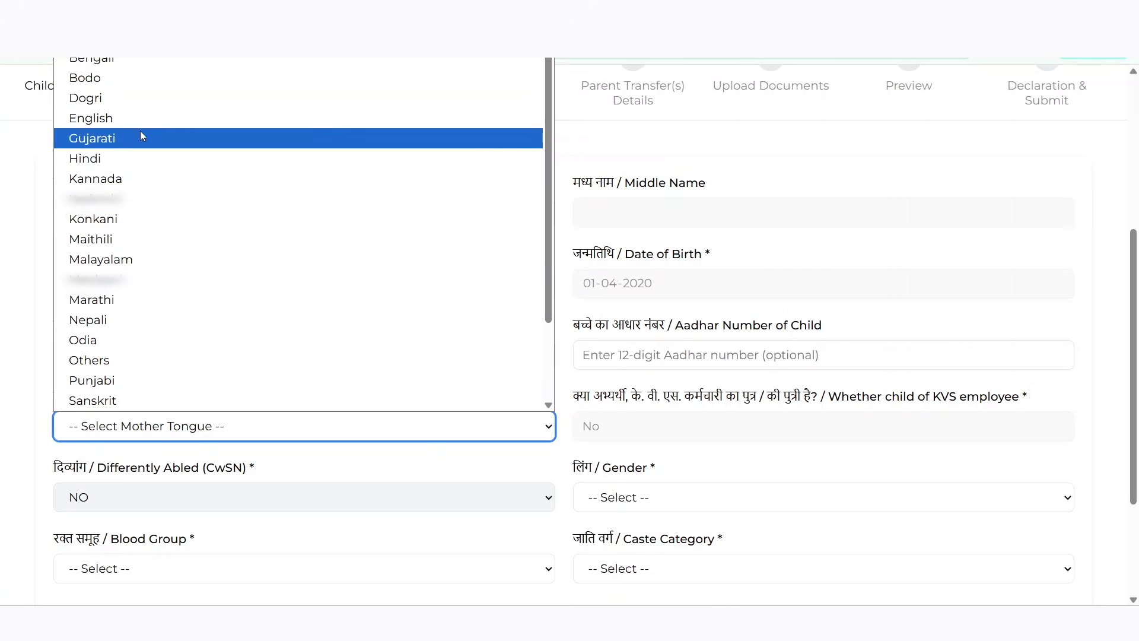
{"action": "left_click", "coordinate": [134, 360]}
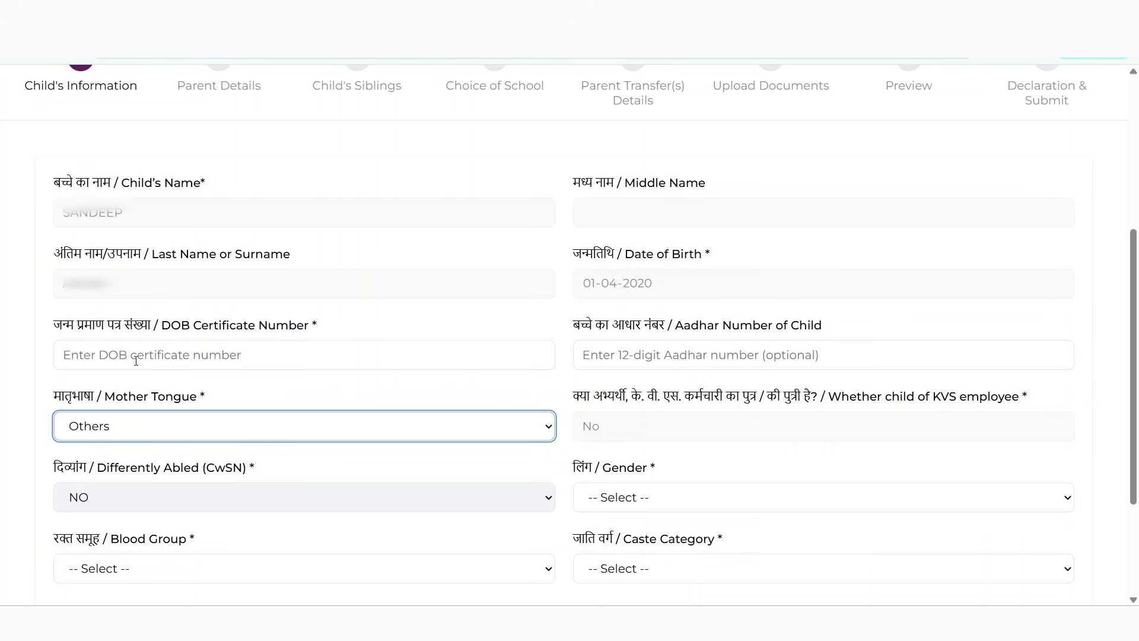
Set the child's gender to Female and blood group to B-
{"action": "left_click", "coordinate": [683, 503]}
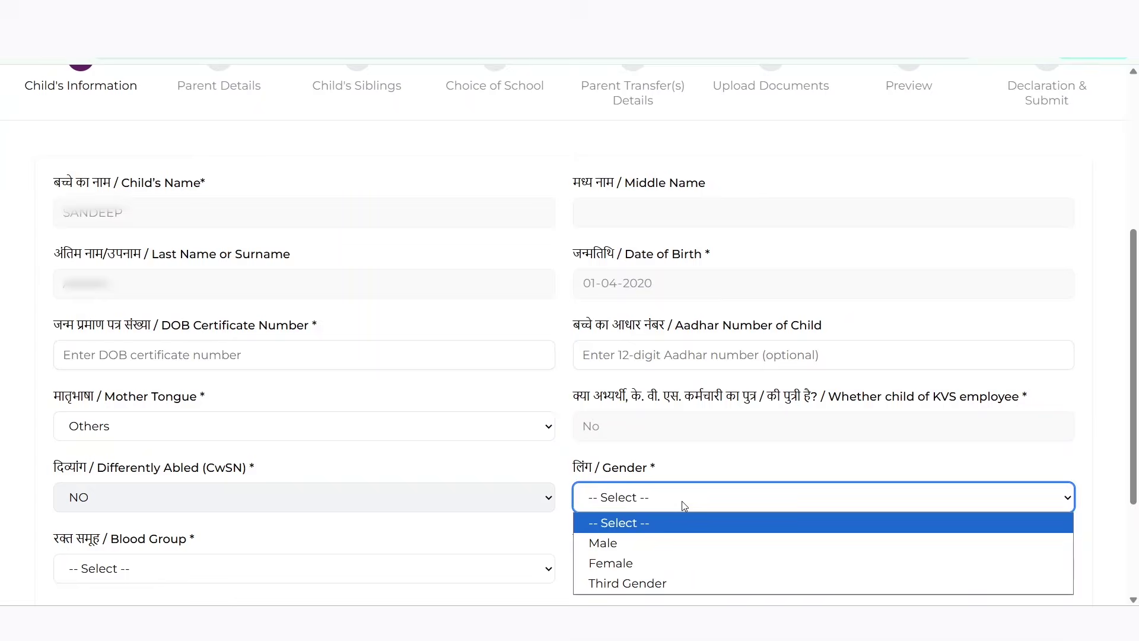
{"action": "left_click", "coordinate": [649, 563]}
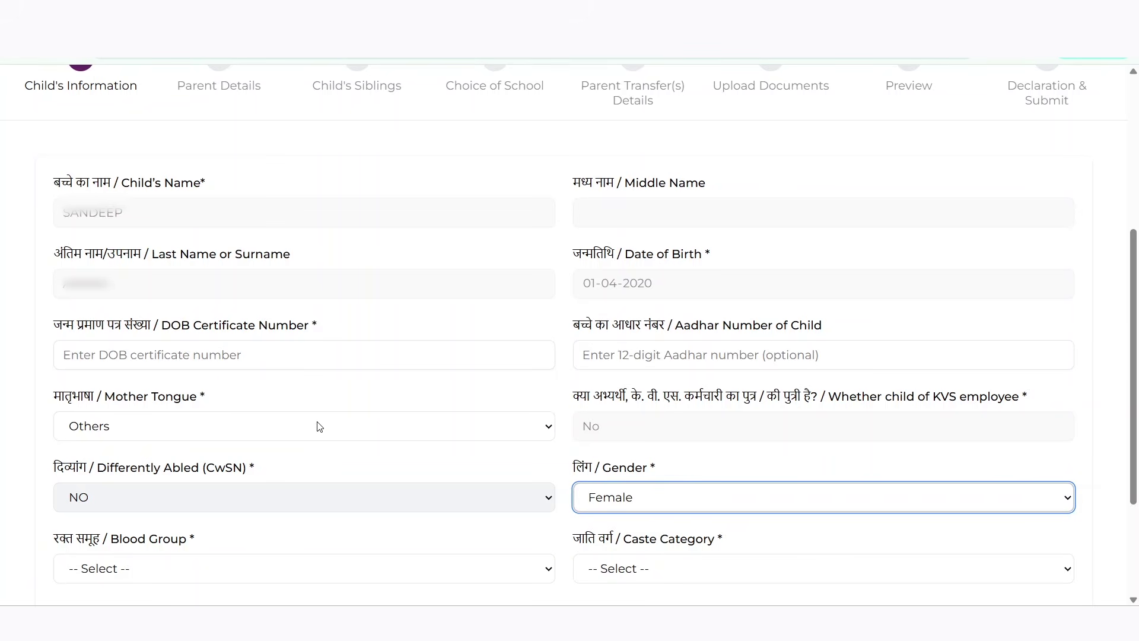
{"action": "left_click", "coordinate": [209, 563]}
{"action": "left_click", "coordinate": [249, 463]}
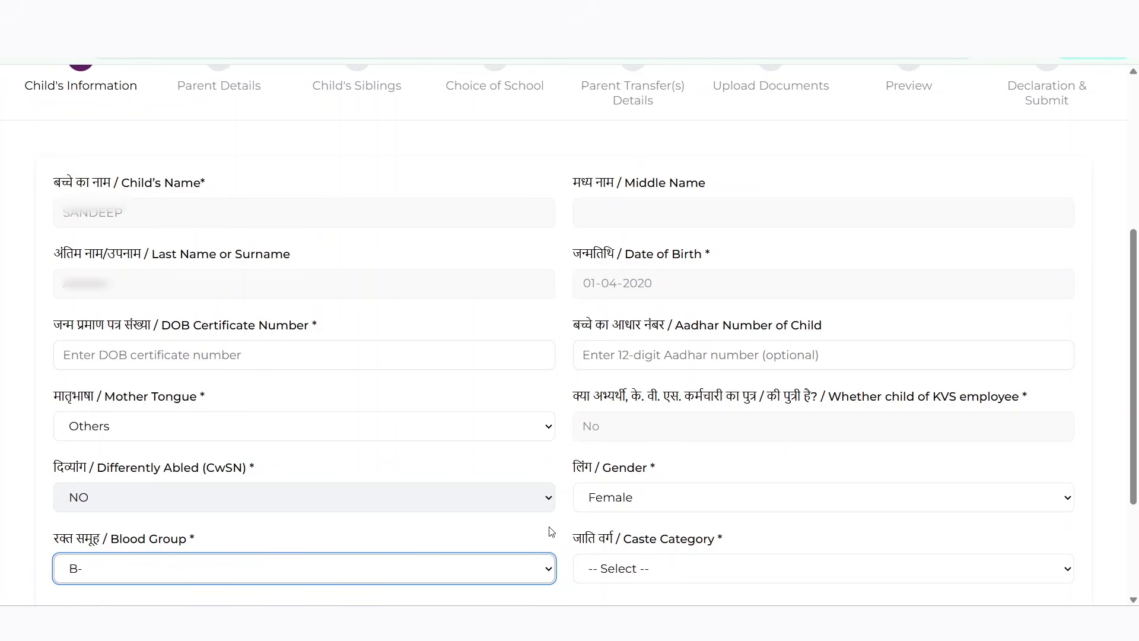
Set caste category to OBC, after first choosing General, and family income group to OBC Creamy Layer
{"action": "scroll", "coordinate": [630, 526], "scroll_direction": "down", "scroll_amount": 1}
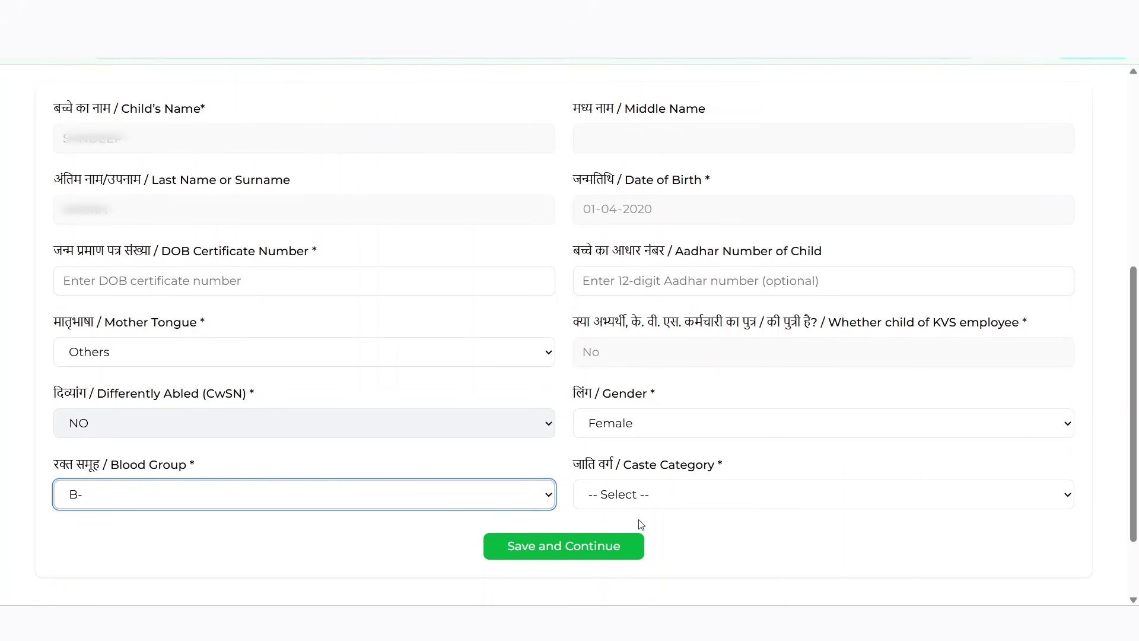
{"action": "left_click", "coordinate": [717, 503]}
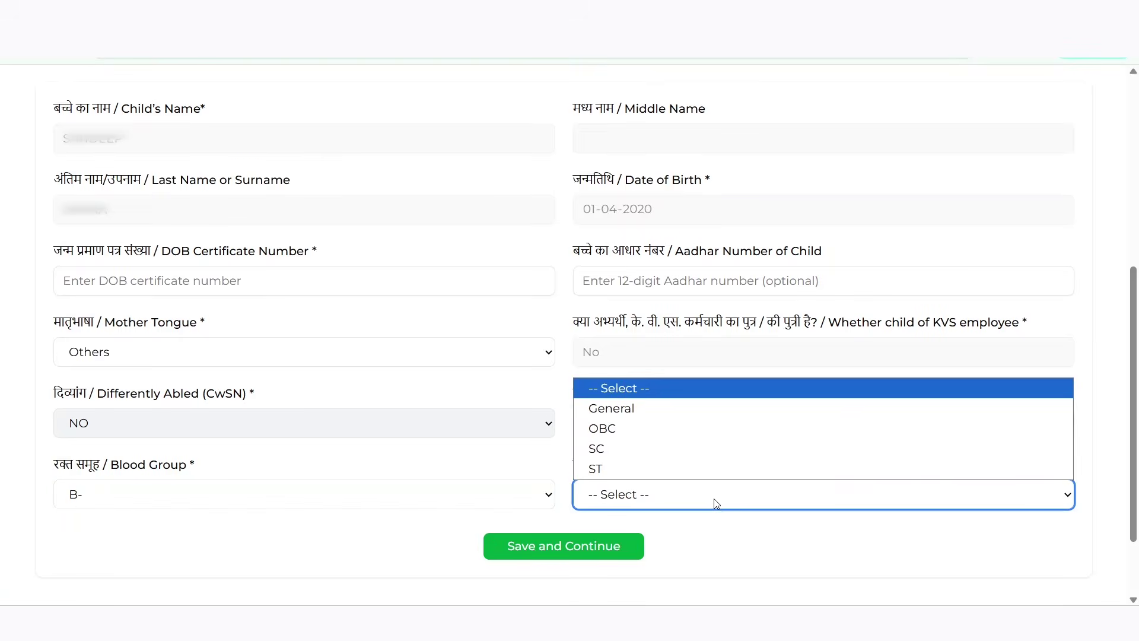
{"action": "left_click", "coordinate": [659, 409]}
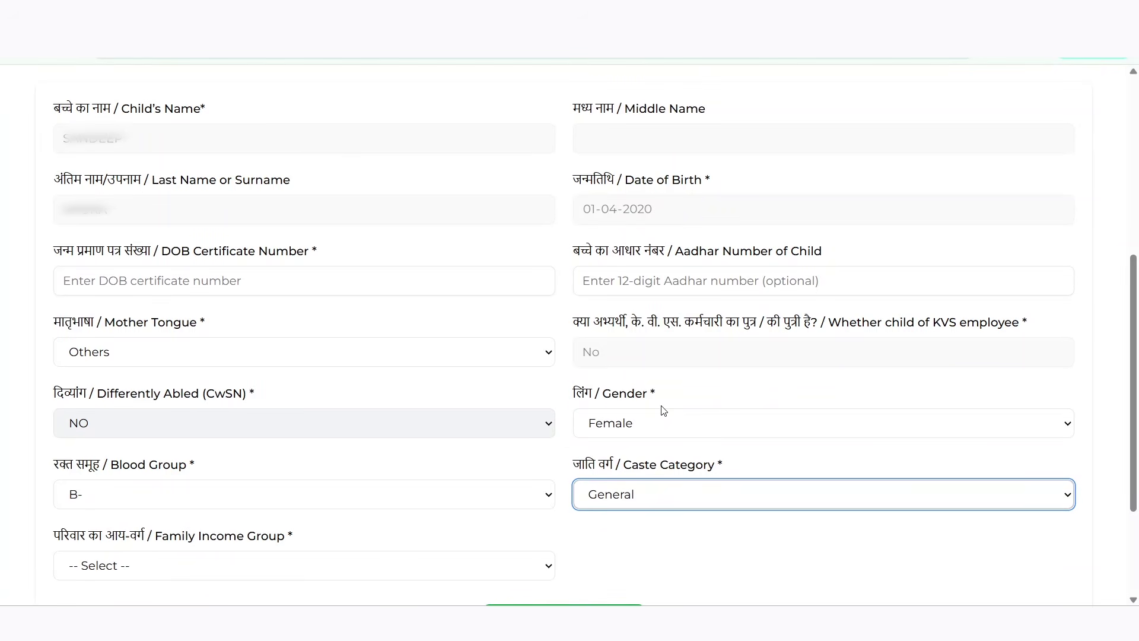
{"action": "scroll", "coordinate": [663, 409], "scroll_direction": "down", "scroll_amount": 3}
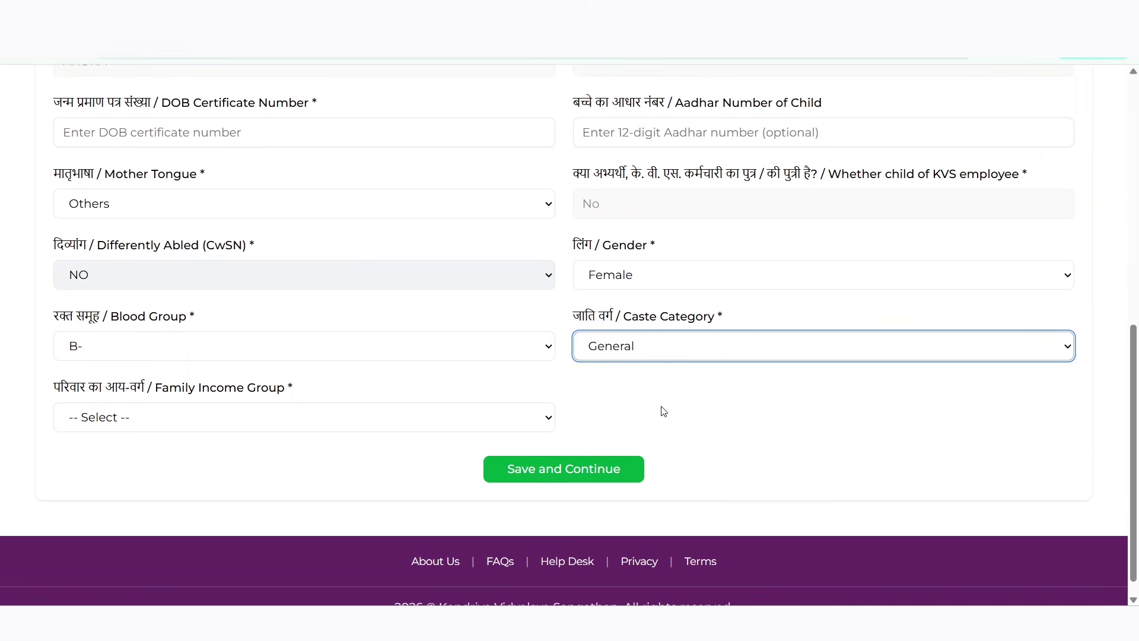
{"action": "left_click", "coordinate": [692, 351]}
{"action": "left_click", "coordinate": [675, 414]}
{"action": "left_click", "coordinate": [302, 424]}
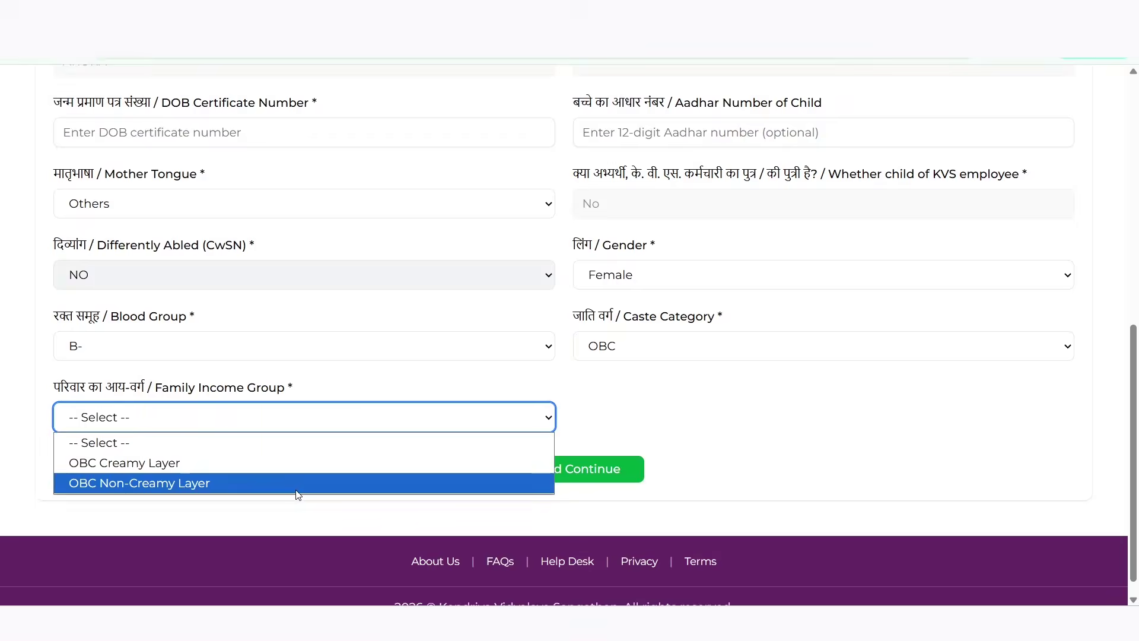
{"action": "left_click", "coordinate": [296, 469]}
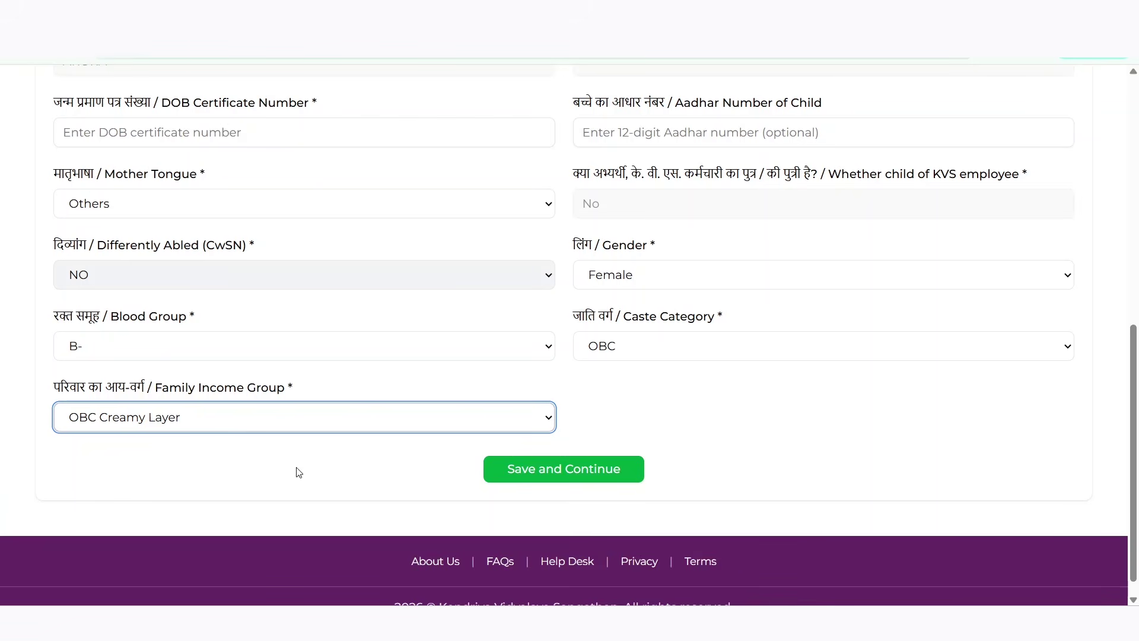
{"action": "left_click", "coordinate": [655, 350]}
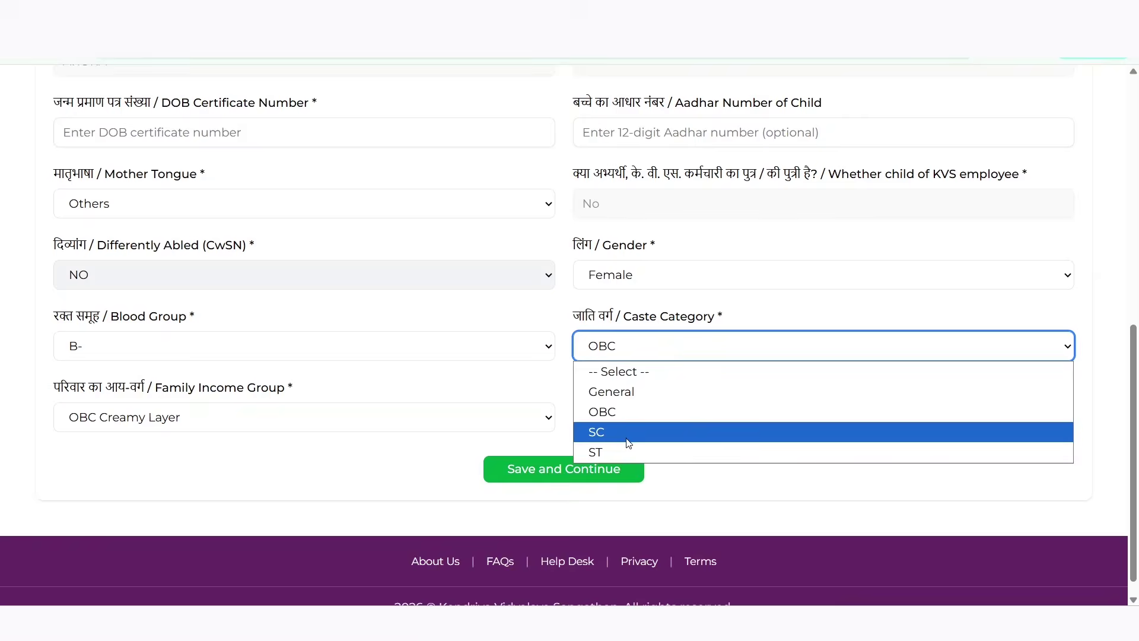
Try SC as the caste category, then switch it back to General
{"action": "left_click", "coordinate": [628, 434]}
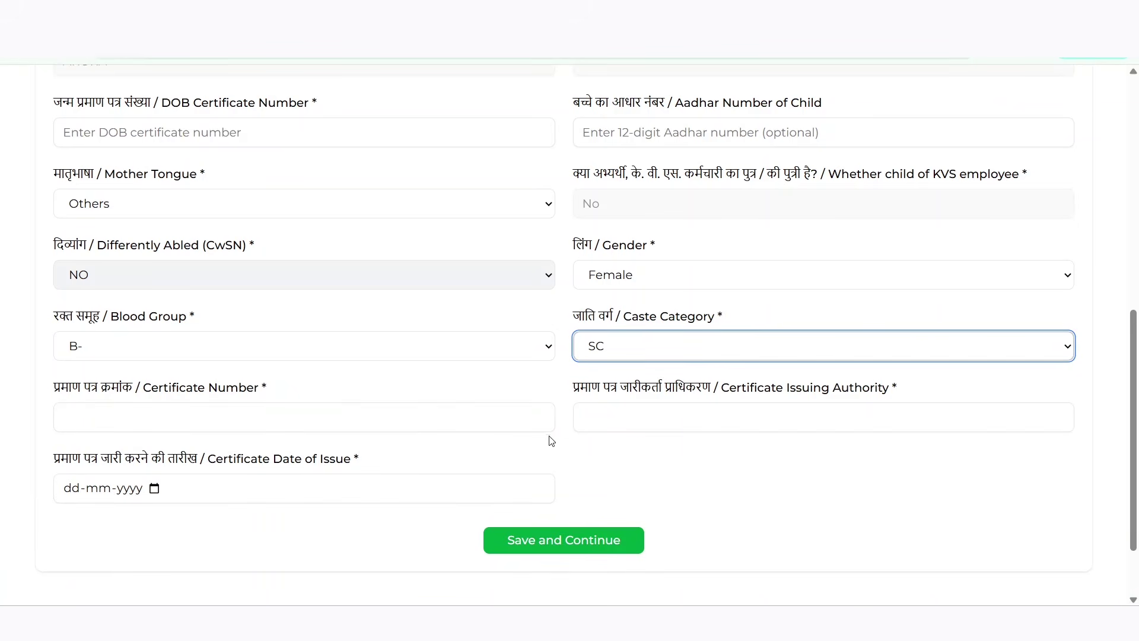
{"action": "left_click", "coordinate": [202, 392]}
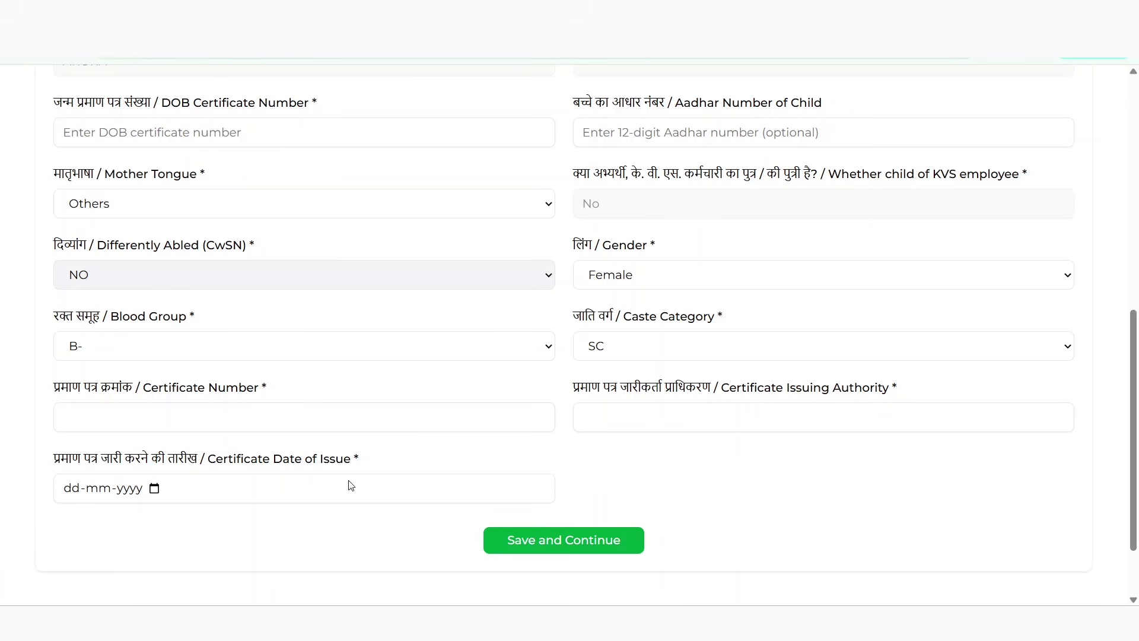
{"action": "left_click", "coordinate": [662, 355]}
{"action": "left_click", "coordinate": [645, 391]}
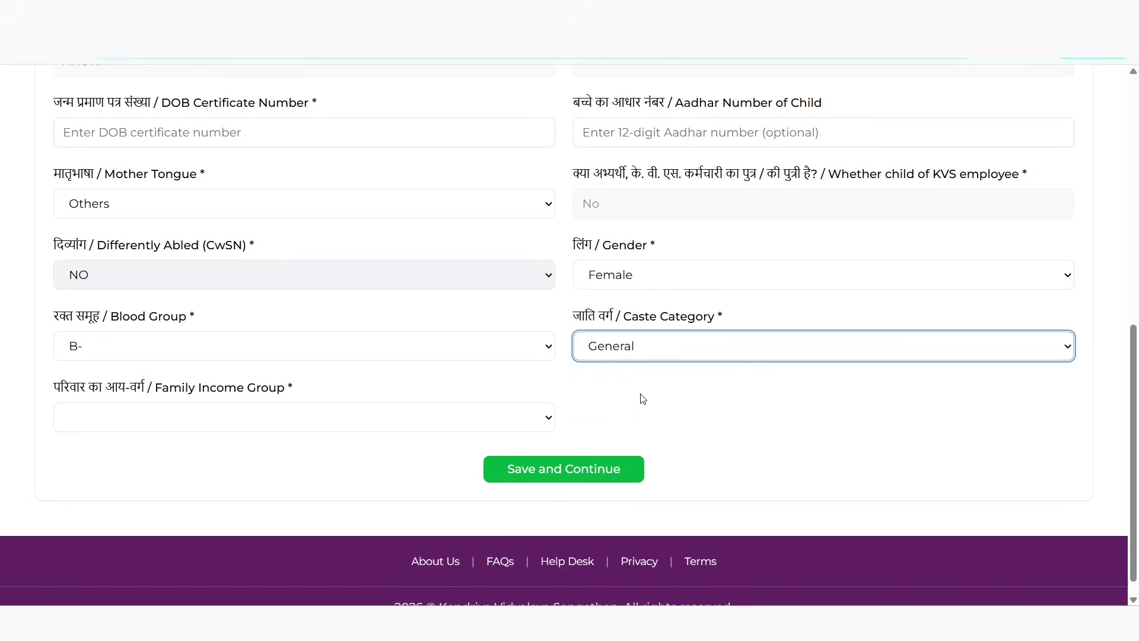
Leave the family income group unchosen, closing its list without a selection
{"action": "left_click", "coordinate": [434, 422]}
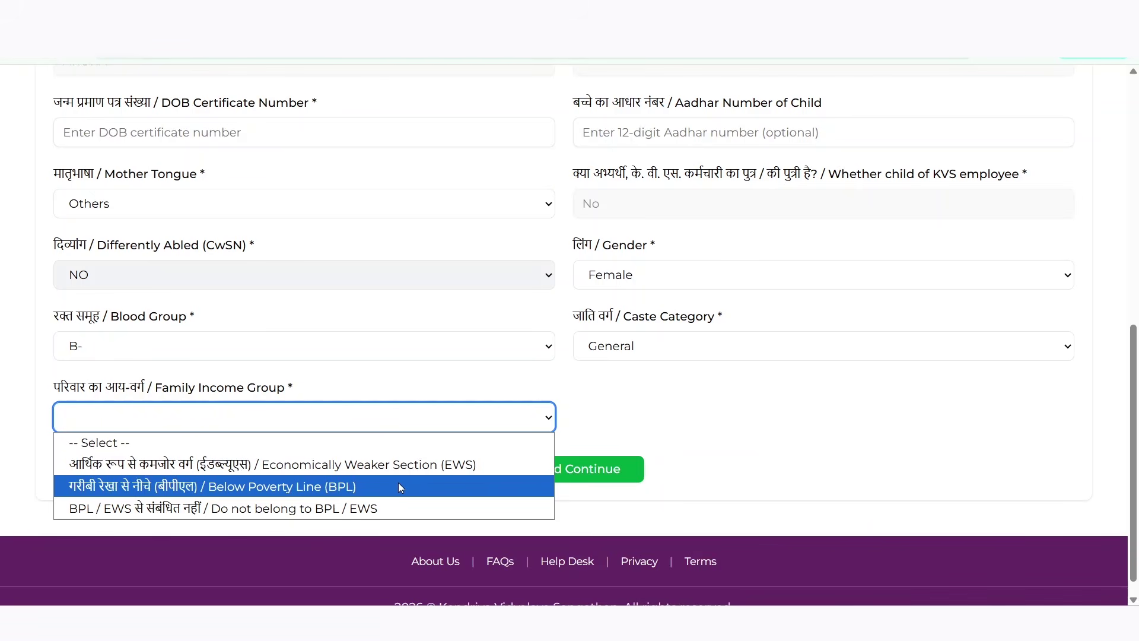
{"action": "left_click", "coordinate": [699, 433]}
{"action": "scroll", "coordinate": [363, 264], "scroll_direction": "up", "scroll_amount": 3}
{"action": "scroll", "coordinate": [363, 264], "scroll_direction": "down", "scroll_amount": 3}
{"action": "scroll", "coordinate": [363, 277], "scroll_direction": "up", "scroll_amount": 9}
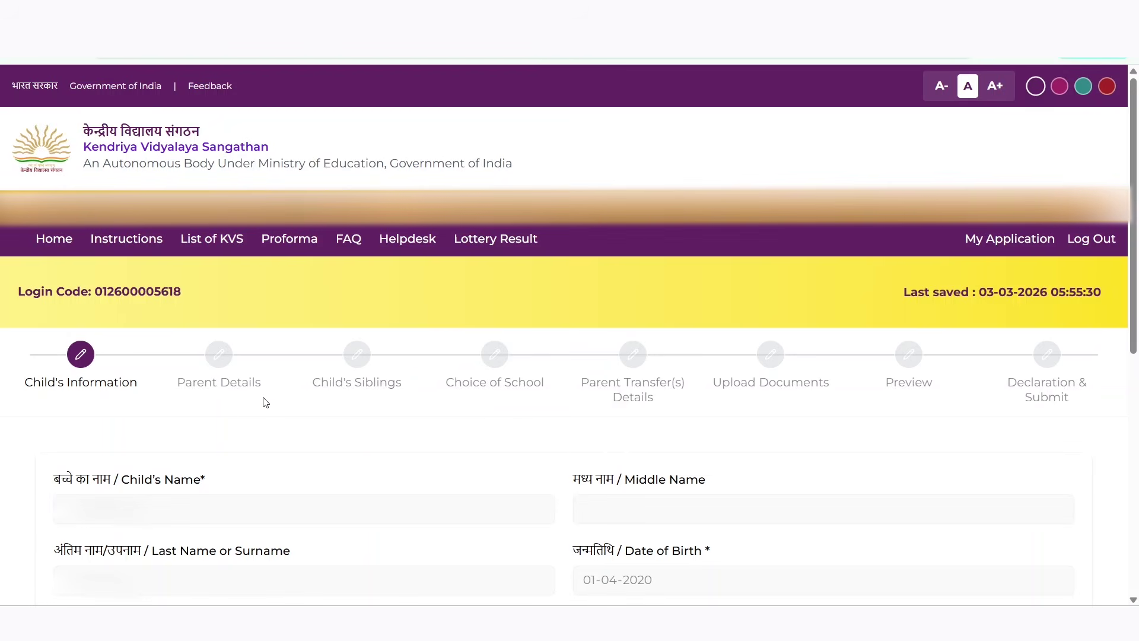
Save the child's information with Save and Continue to advance to Parent Details
{"action": "scroll", "coordinate": [265, 403], "scroll_direction": "down", "scroll_amount": 7}
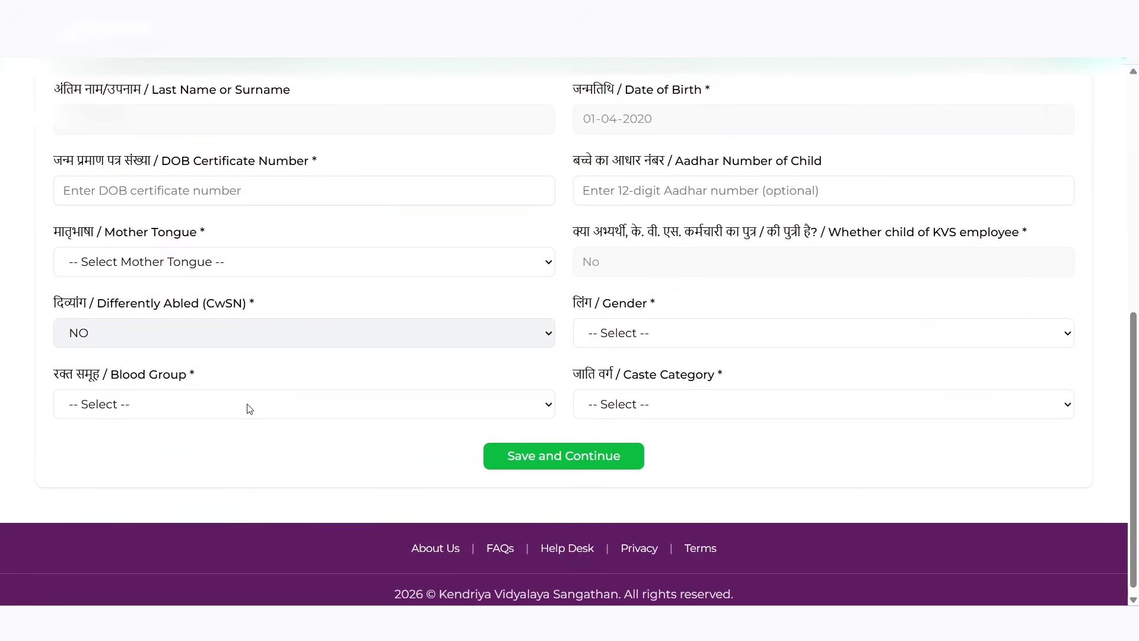
{"action": "left_click", "coordinate": [510, 447]}
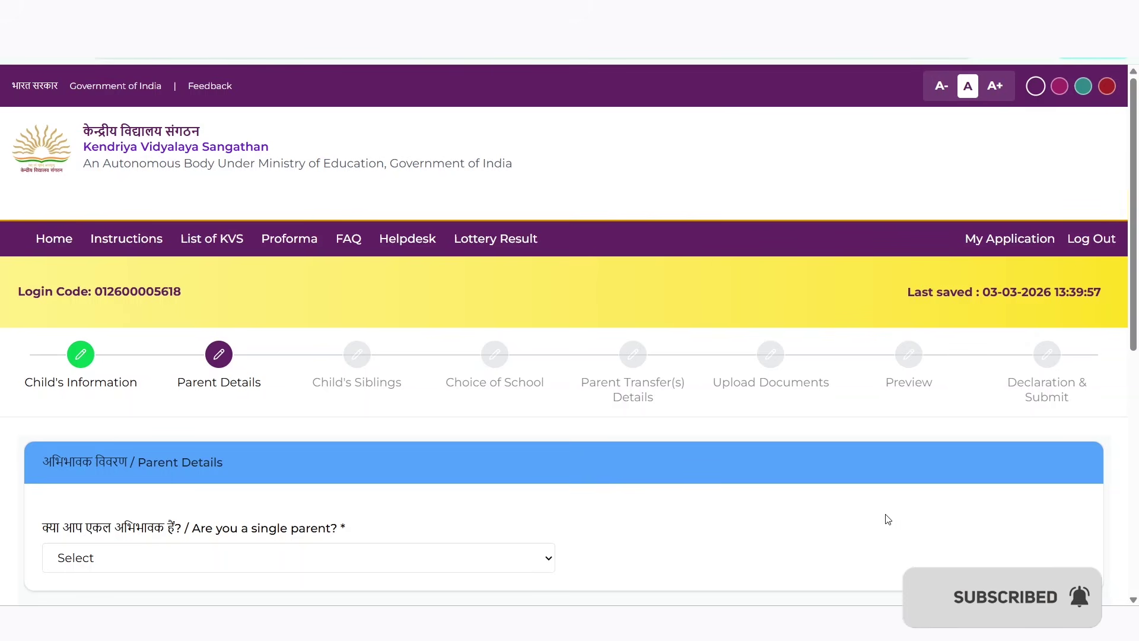
{"action": "scroll", "coordinate": [881, 518], "scroll_direction": "down", "scroll_amount": 1}
Answer No to 'Are you a single parent?' and scroll through the Mother's Details fields
{"action": "left_click", "coordinate": [547, 484]}
{"action": "left_click", "coordinate": [497, 534]}
{"action": "scroll", "coordinate": [614, 484], "scroll_direction": "down", "scroll_amount": 2}
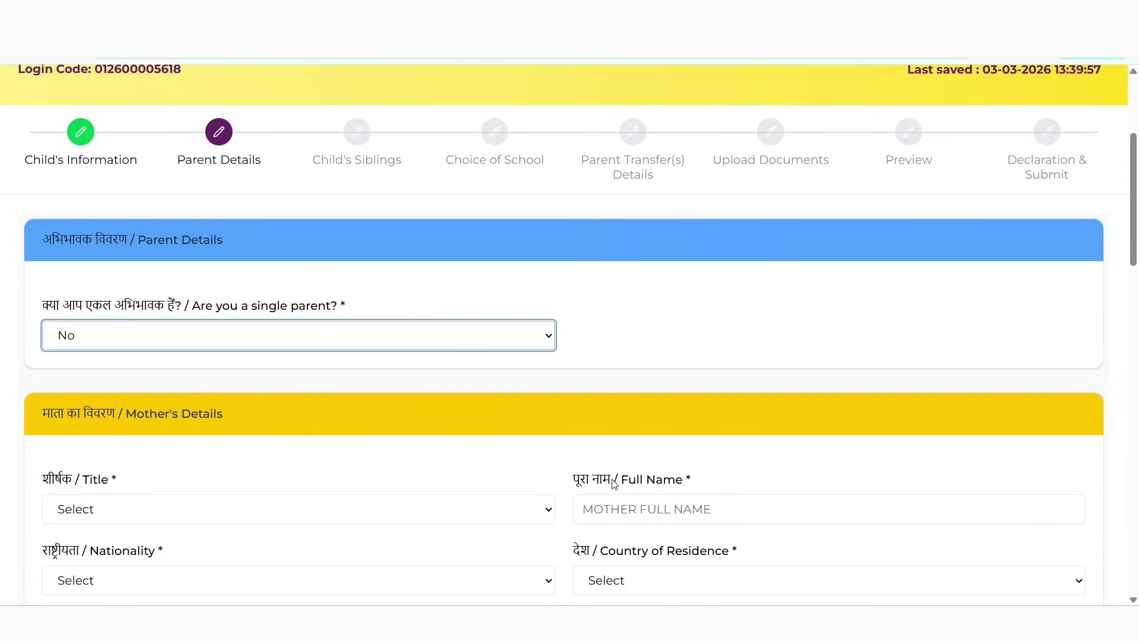
{"action": "scroll", "coordinate": [614, 484], "scroll_direction": "down", "scroll_amount": 1}
{"action": "scroll", "coordinate": [614, 483], "scroll_direction": "down", "scroll_amount": 1}
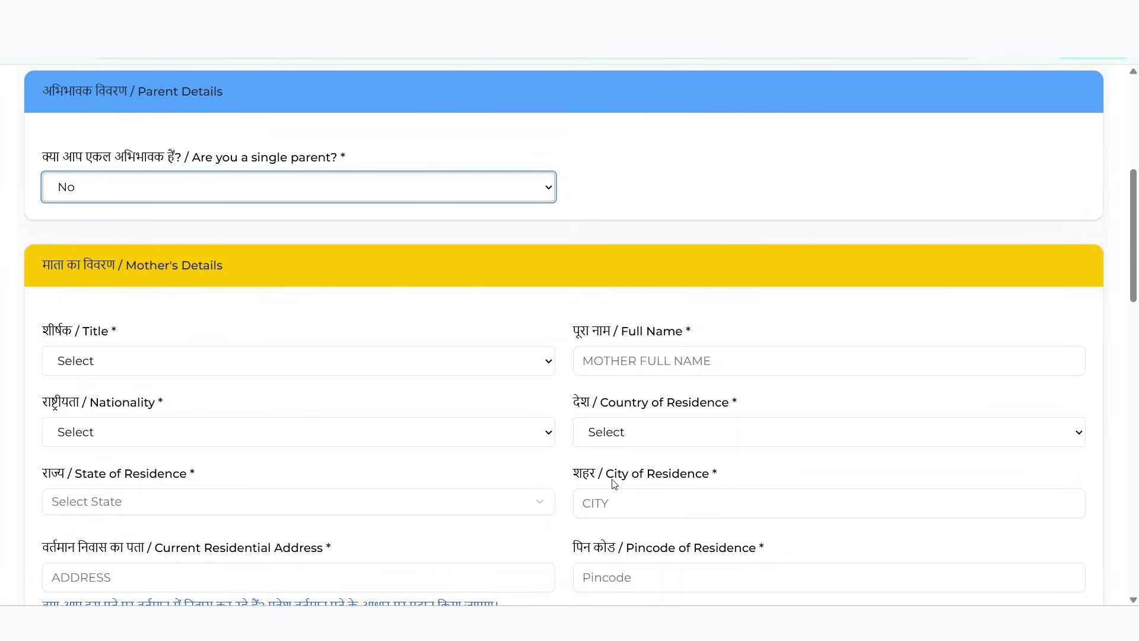
{"action": "scroll", "coordinate": [614, 484], "scroll_direction": "down", "scroll_amount": 1}
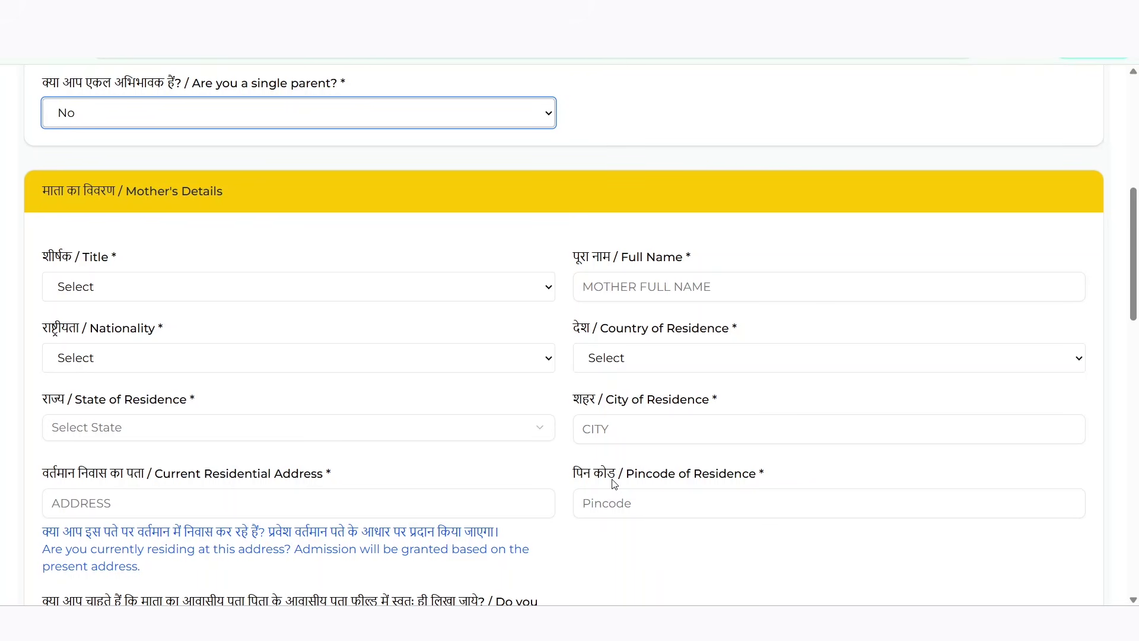
{"action": "scroll", "coordinate": [614, 484], "scroll_direction": "down", "scroll_amount": 2}
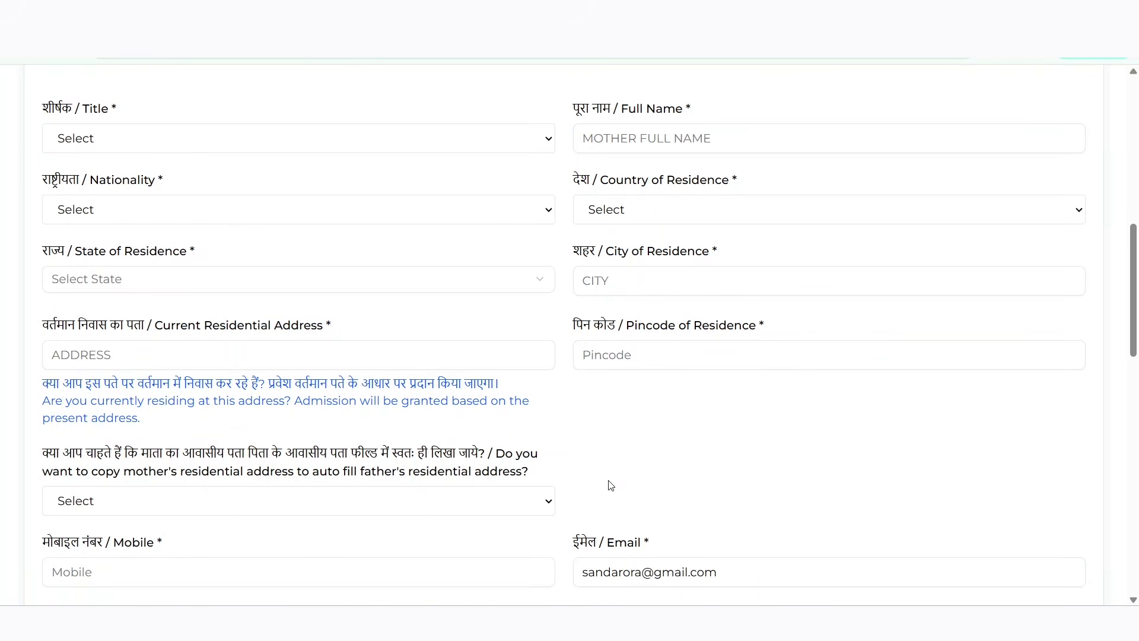
{"action": "scroll", "coordinate": [611, 485], "scroll_direction": "down", "scroll_amount": 1}
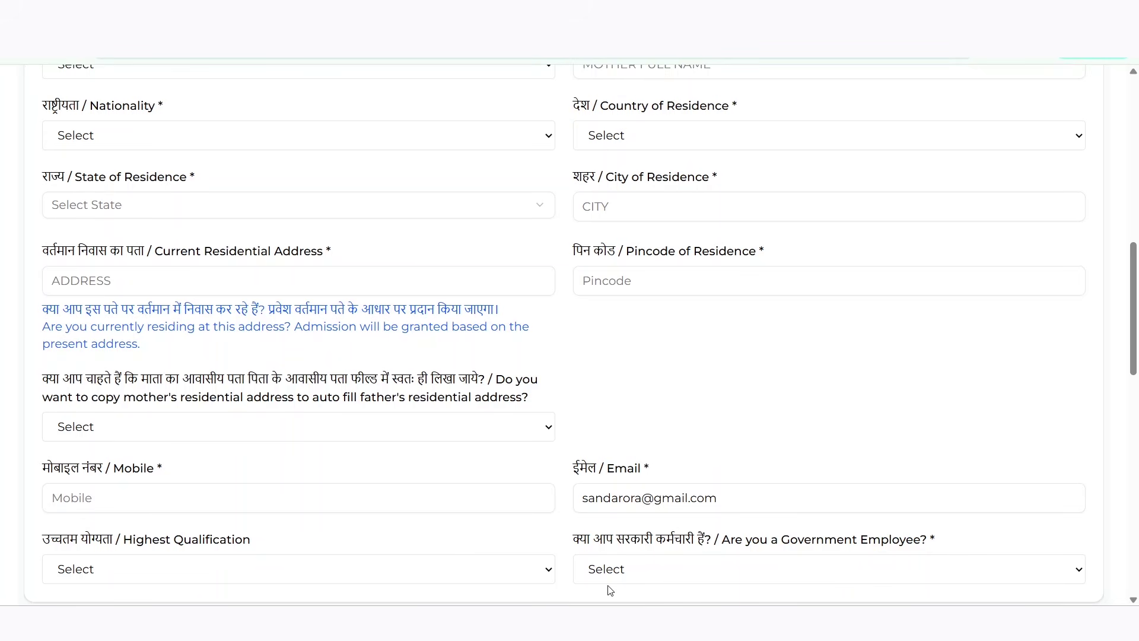
Answer No to the mother's 'Are you a Government Employee?' question
{"action": "left_click", "coordinate": [647, 576]}
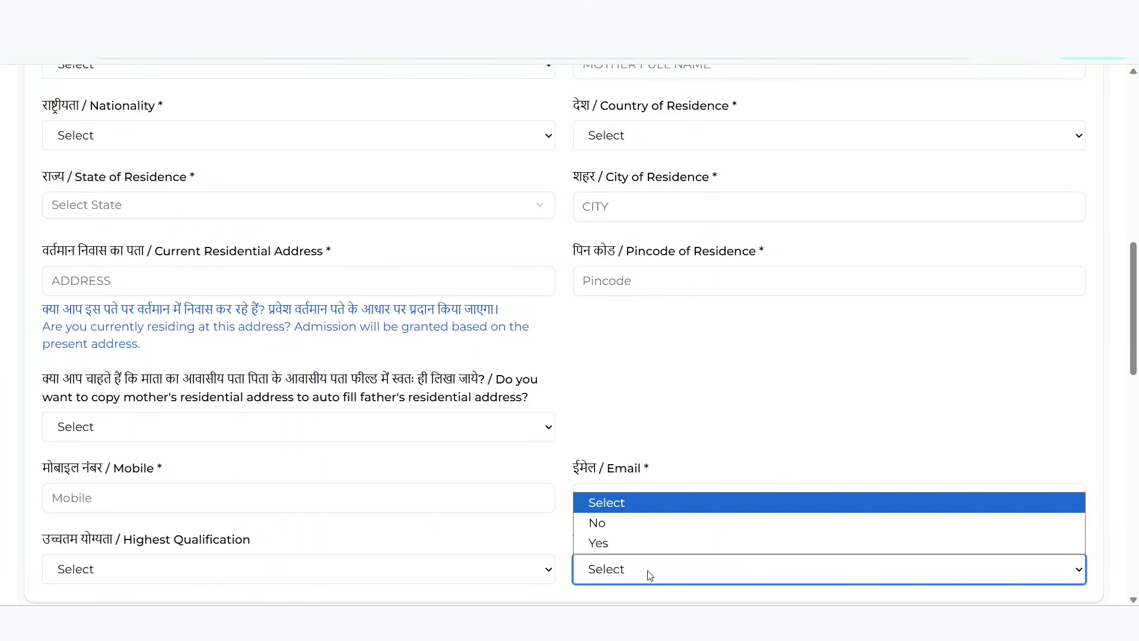
{"action": "left_click", "coordinate": [640, 523]}
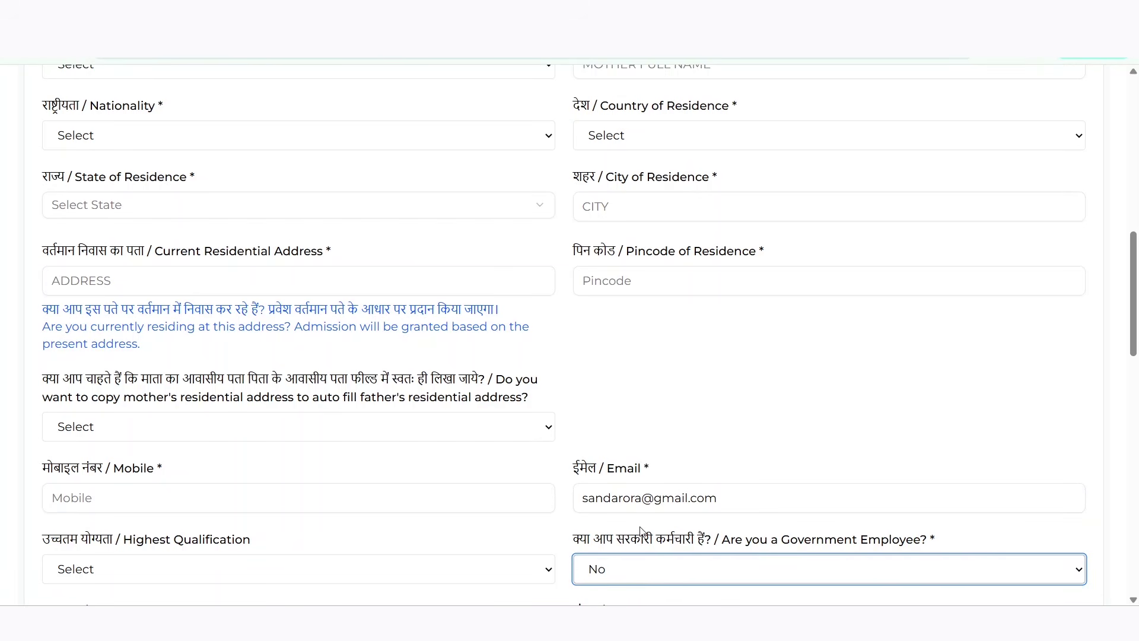
{"action": "scroll", "coordinate": [641, 530], "scroll_direction": "down", "scroll_amount": 1}
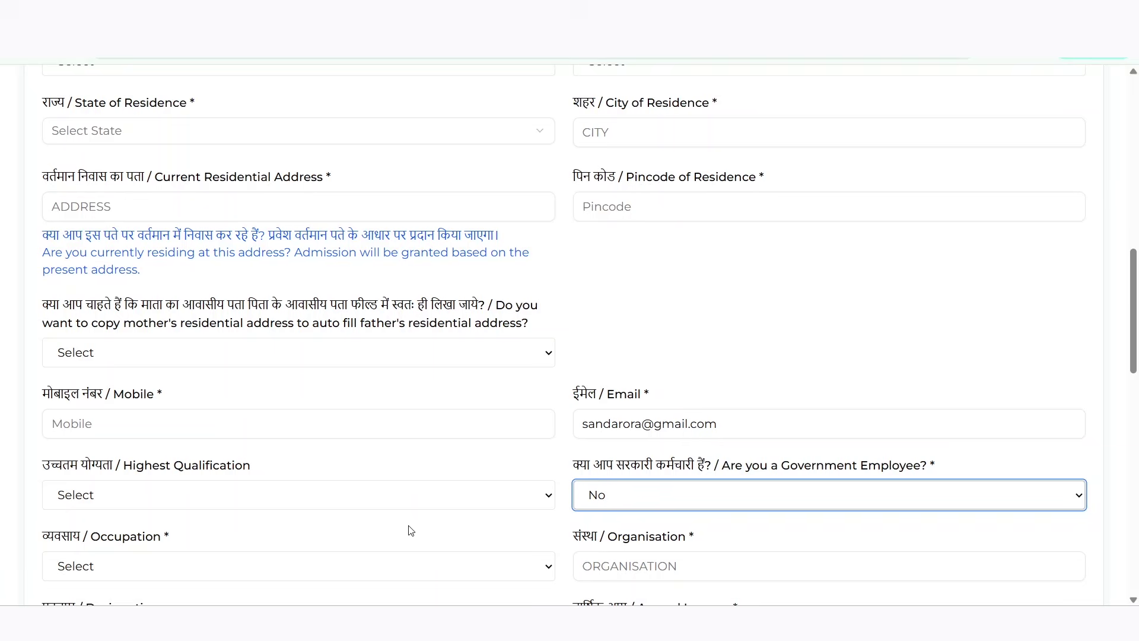
{"action": "scroll", "coordinate": [408, 530], "scroll_direction": "down", "scroll_amount": 2}
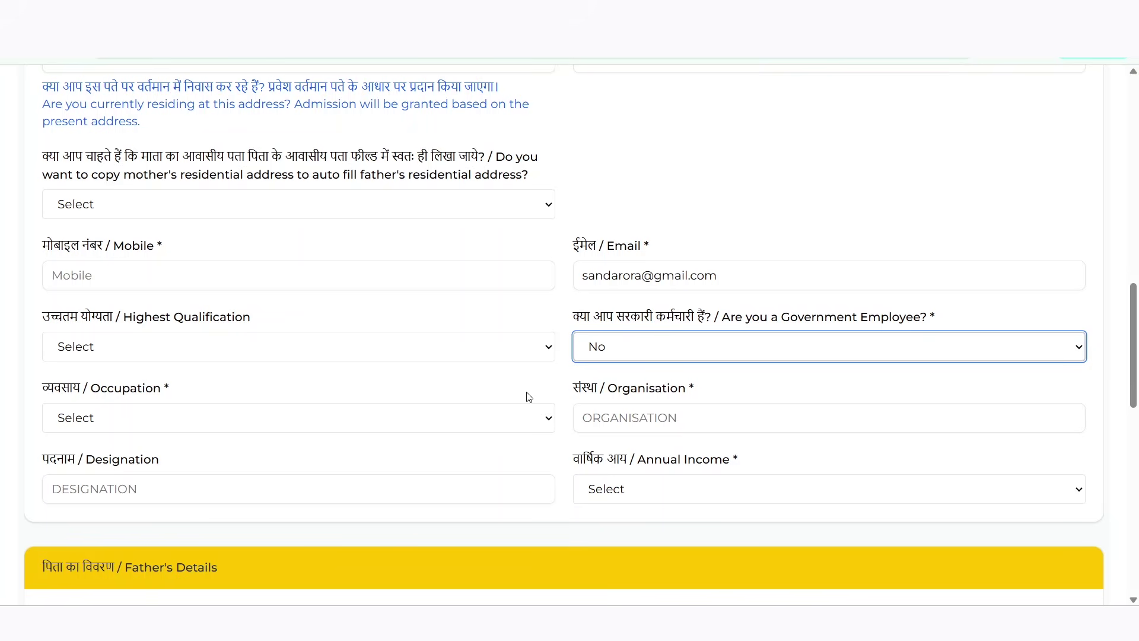
{"action": "scroll", "coordinate": [529, 397], "scroll_direction": "up", "scroll_amount": 1}
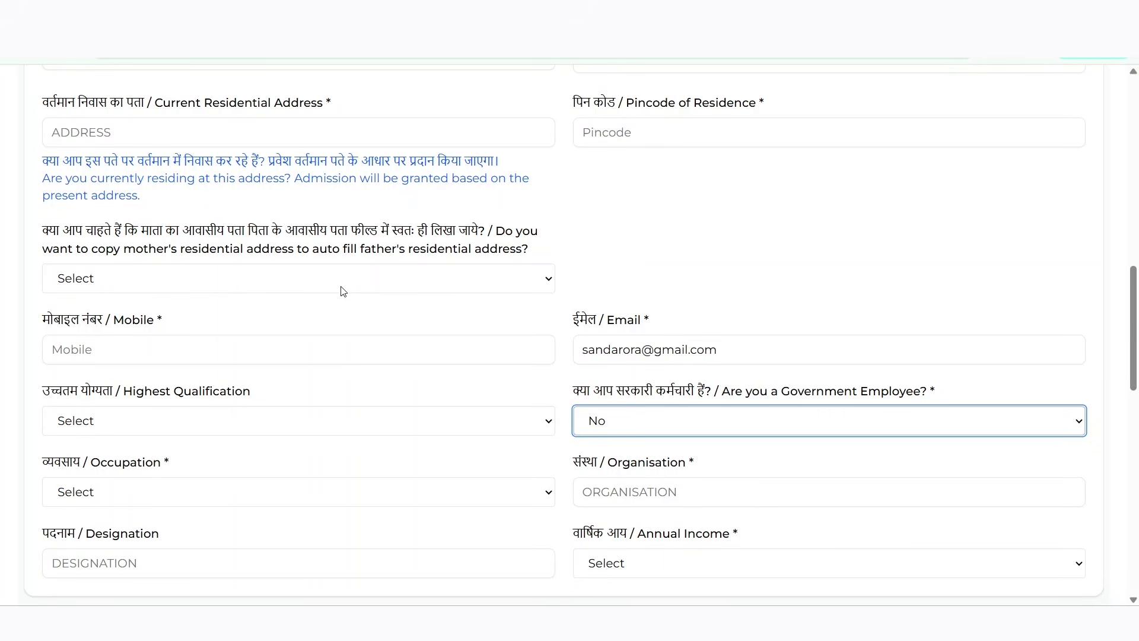
Choose Yes to copy the mother's address to the father's details
{"action": "left_click", "coordinate": [253, 278]}
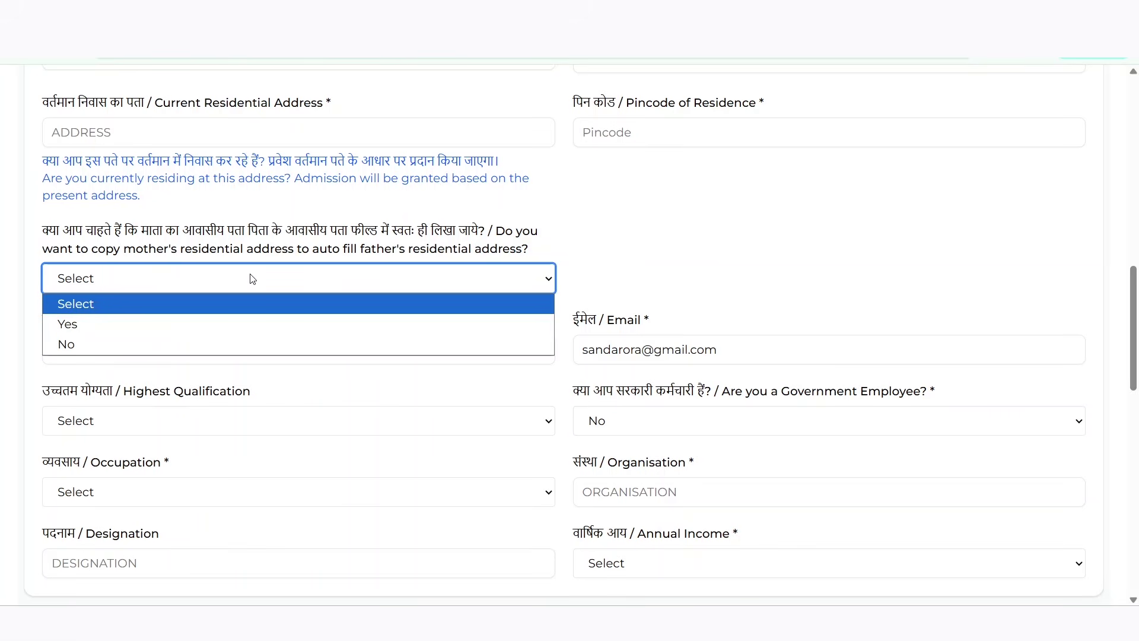
{"action": "left_click", "coordinate": [234, 324]}
{"action": "scroll", "coordinate": [261, 314], "scroll_direction": "down", "scroll_amount": 7}
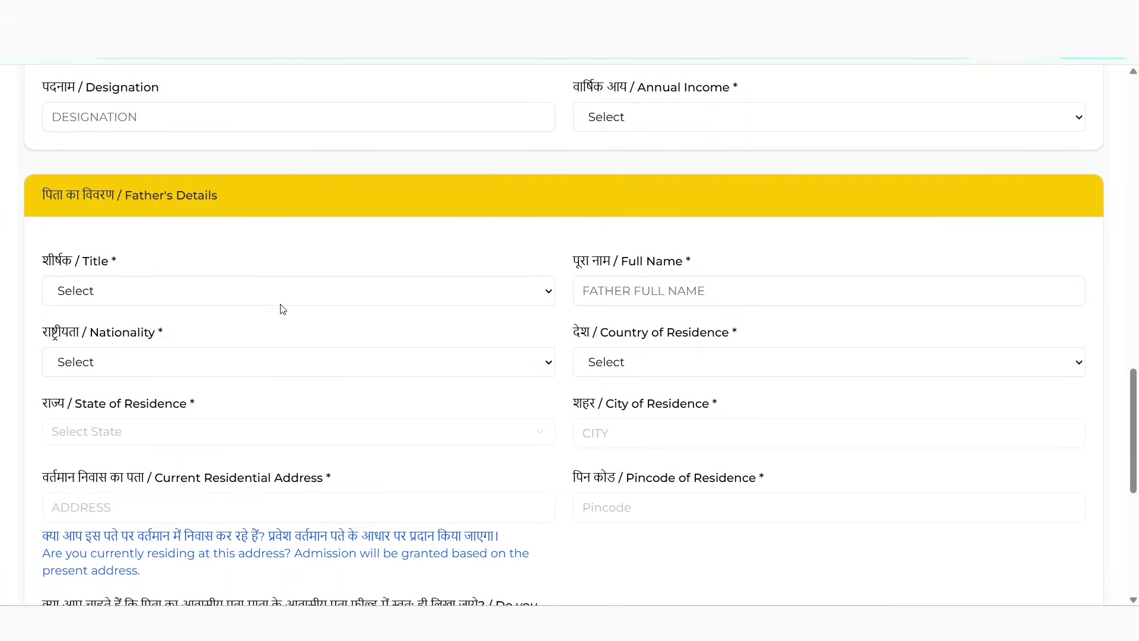
Scroll down through the Father's Details form
{"action": "scroll", "coordinate": [282, 309], "scroll_direction": "down", "scroll_amount": 2}
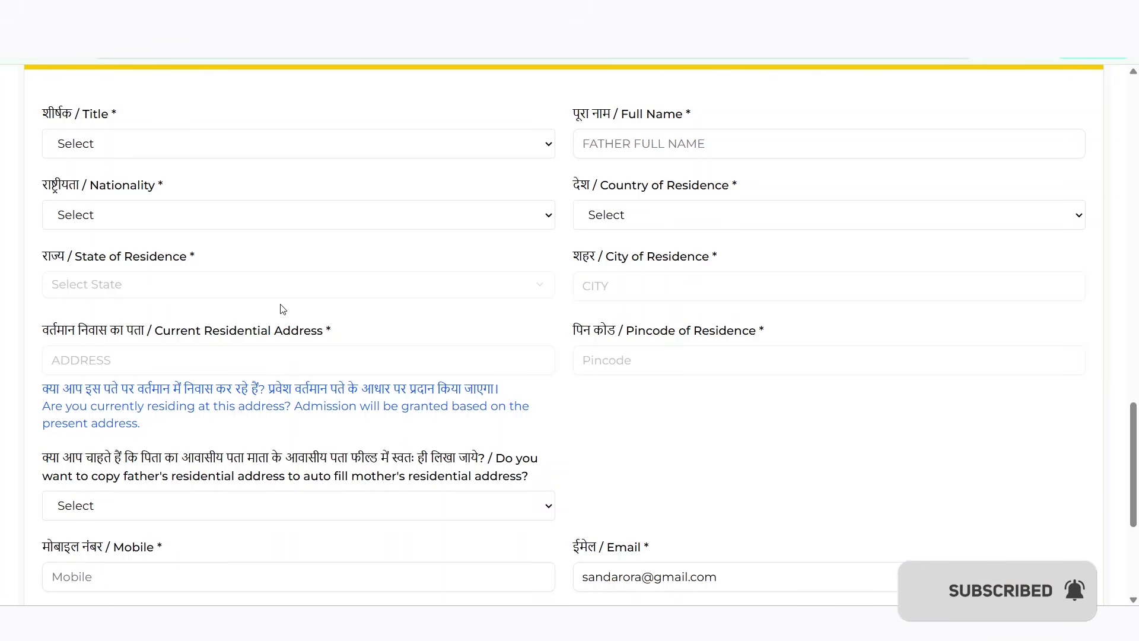
{"action": "scroll", "coordinate": [273, 312], "scroll_direction": "down", "scroll_amount": 3}
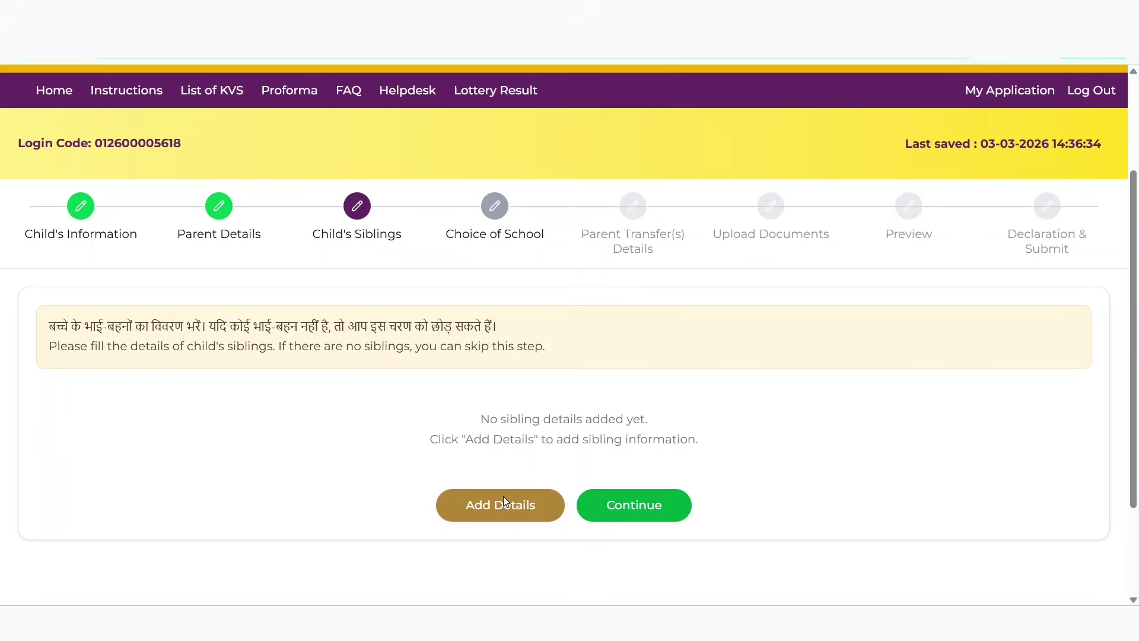
Add a sibling named ABC, Female, born 07-03-2019
{"action": "left_click", "coordinate": [503, 505]}
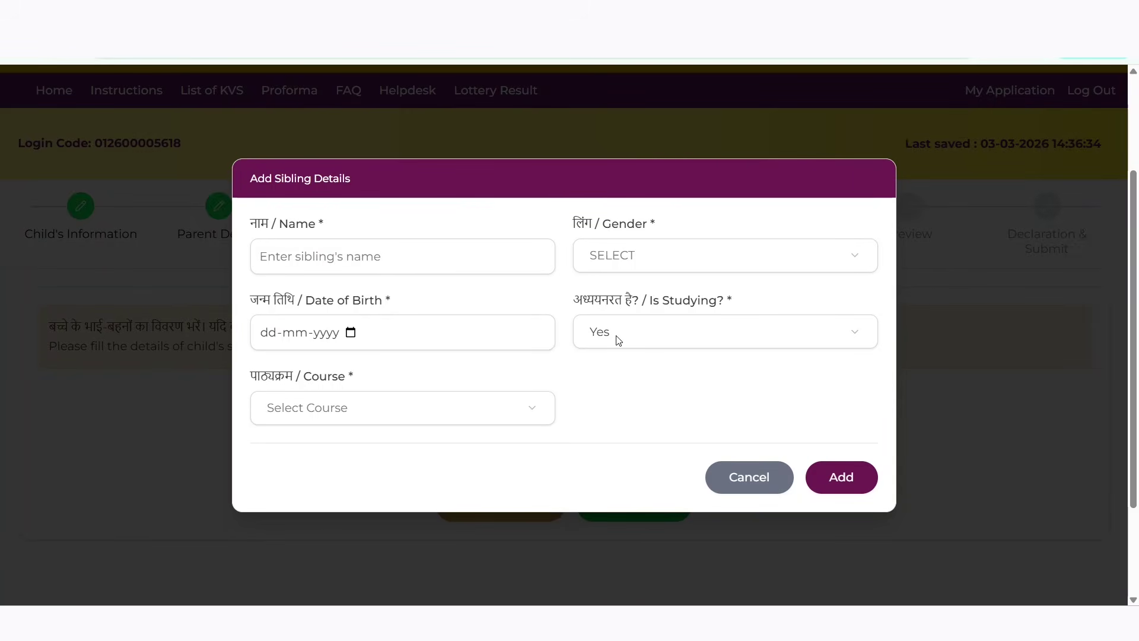
{"action": "left_click", "coordinate": [407, 256]}
{"action": "type", "text": "ABC"}
{"action": "left_click", "coordinate": [659, 255]}
{"action": "left_click", "coordinate": [663, 313]}
{"action": "left_click", "coordinate": [350, 333]}
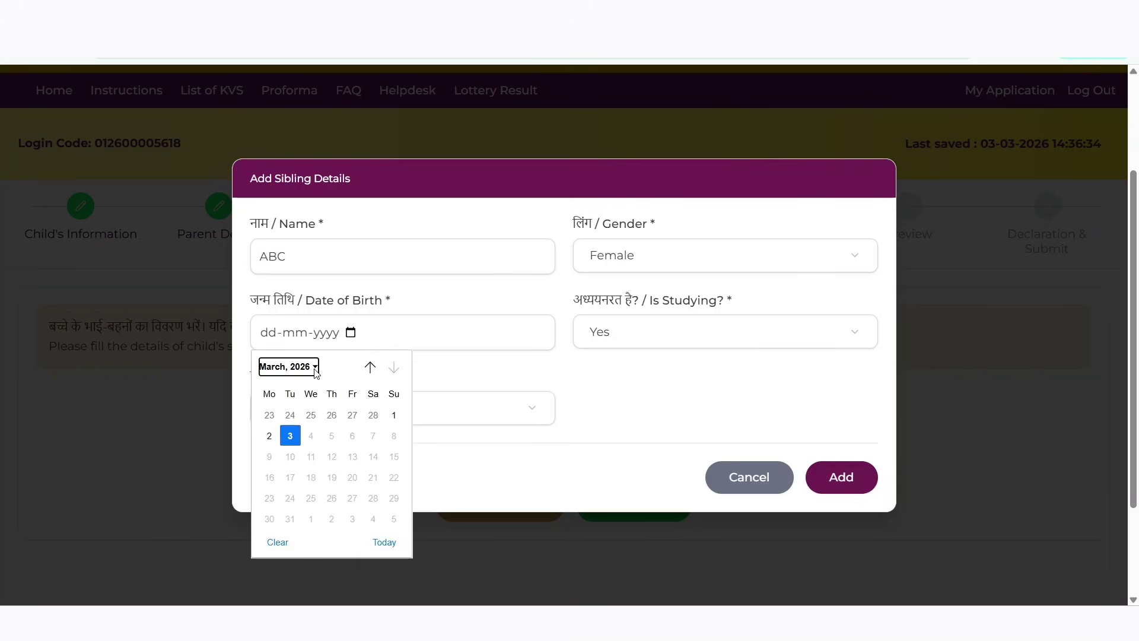
{"action": "left_click", "coordinate": [316, 371]}
{"action": "scroll", "coordinate": [295, 415], "scroll_direction": "up", "scroll_amount": 1}
{"action": "left_click", "coordinate": [295, 387]}
{"action": "left_click", "coordinate": [343, 412]}
{"action": "left_click", "coordinate": [332, 435]}
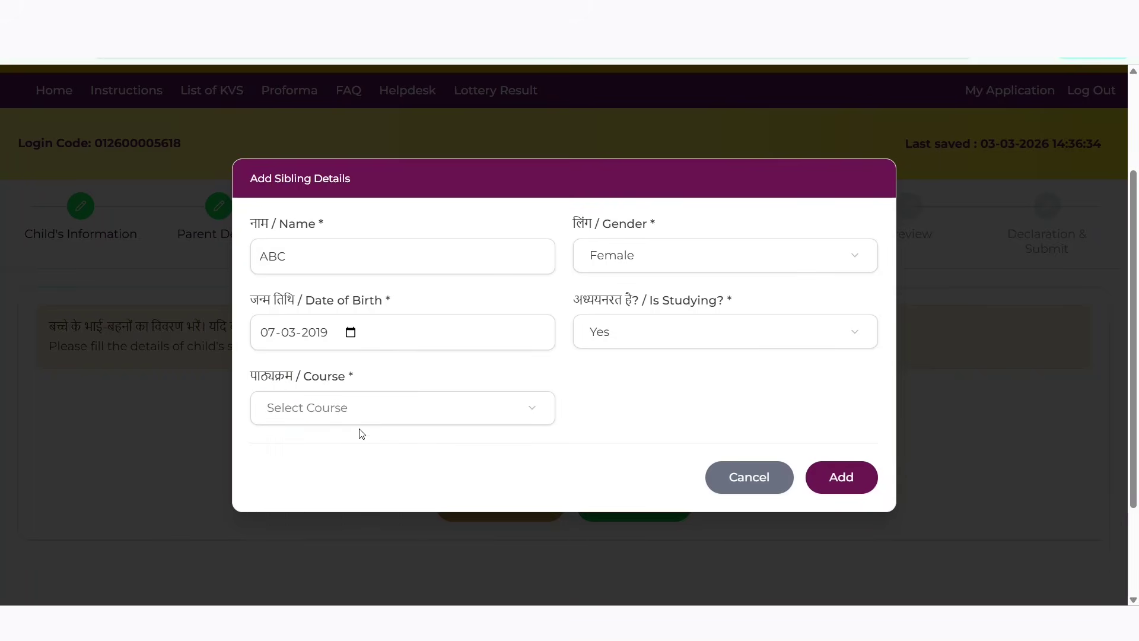
Set the sibling's course to Class 1 and school type to Kendriya Vidyalaya
{"action": "left_click", "coordinate": [501, 415]}
{"action": "left_click", "coordinate": [452, 157]}
{"action": "left_click", "coordinate": [725, 407]}
{"action": "left_click", "coordinate": [725, 432]}
{"action": "left_click", "coordinate": [842, 492]}
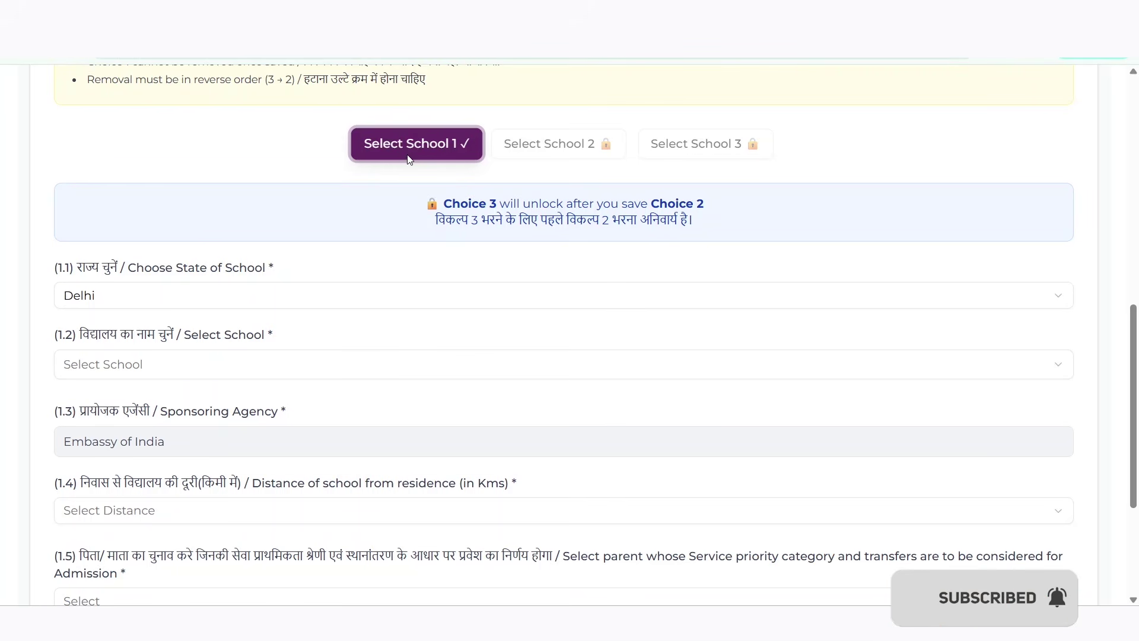
Set choice 1 to PM SHRI KENDRIYA VIDYALAYA BETTIAH, Bihar, more than 8 km away
{"action": "left_click", "coordinate": [150, 291]}
{"action": "left_click", "coordinate": [137, 440]}
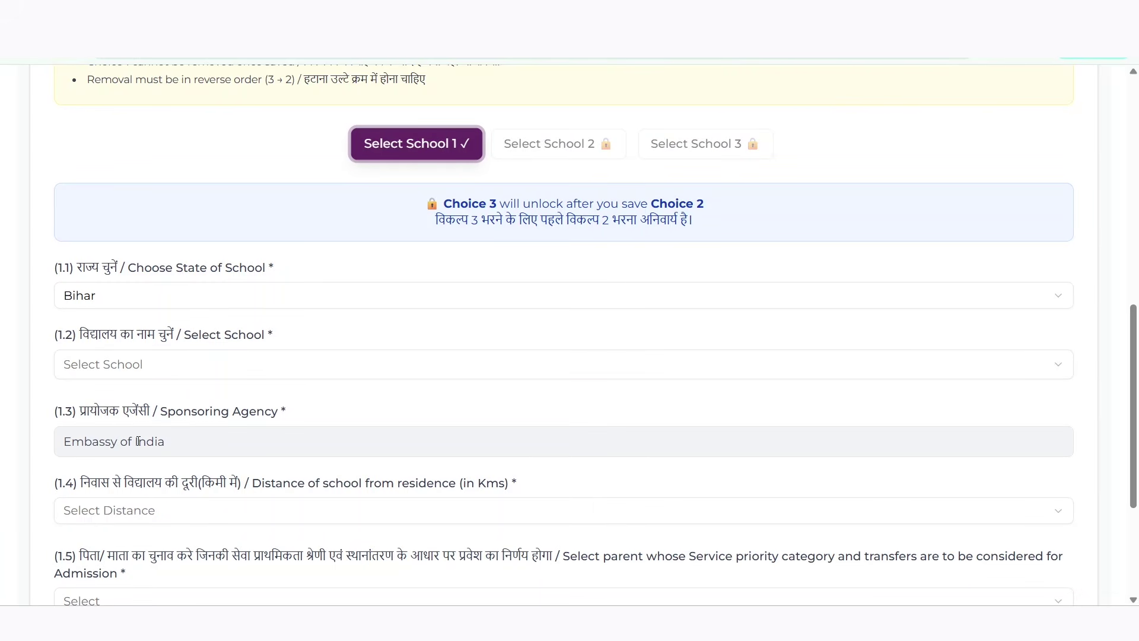
{"action": "left_click", "coordinate": [222, 362]}
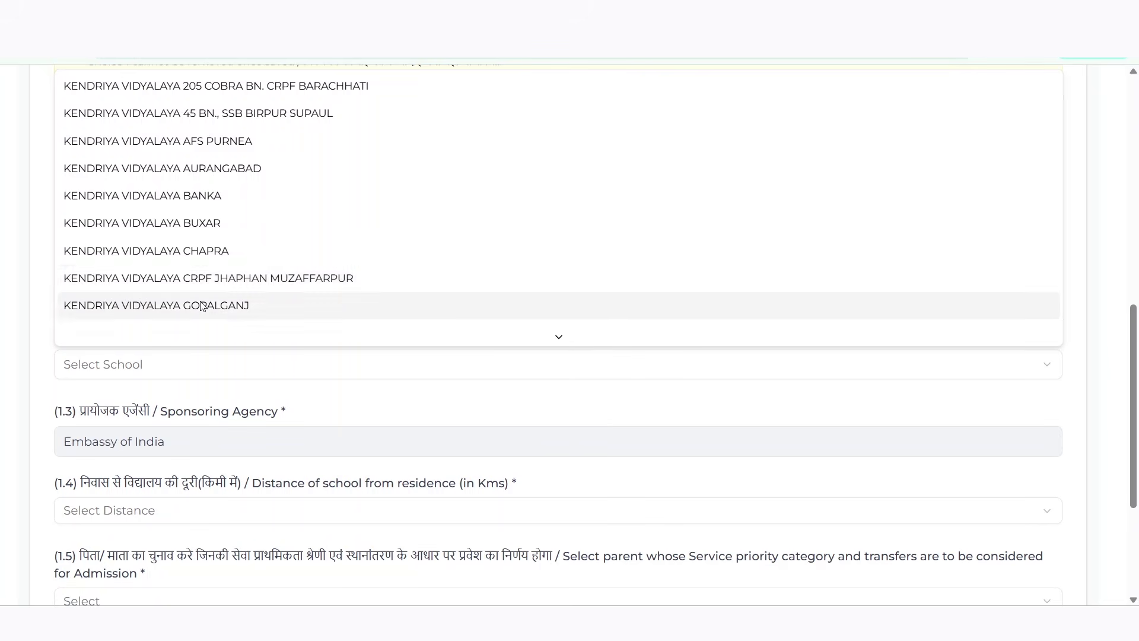
{"action": "scroll", "coordinate": [223, 293], "scroll_direction": "down", "scroll_amount": 3}
{"action": "left_click", "coordinate": [334, 415]}
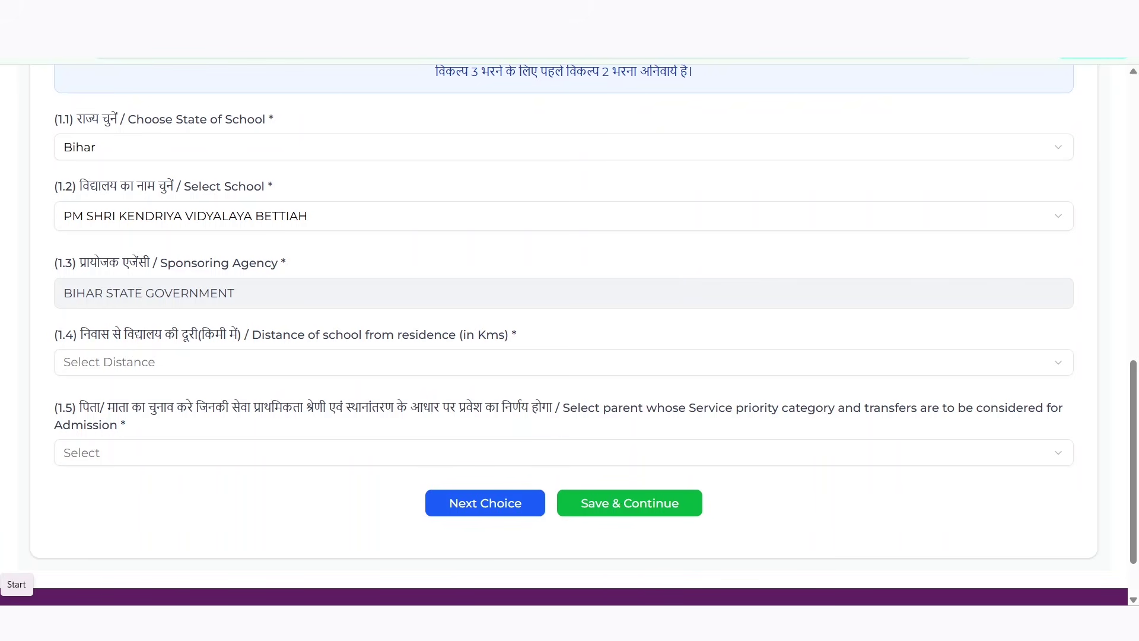
{"action": "left_click", "coordinate": [188, 359]}
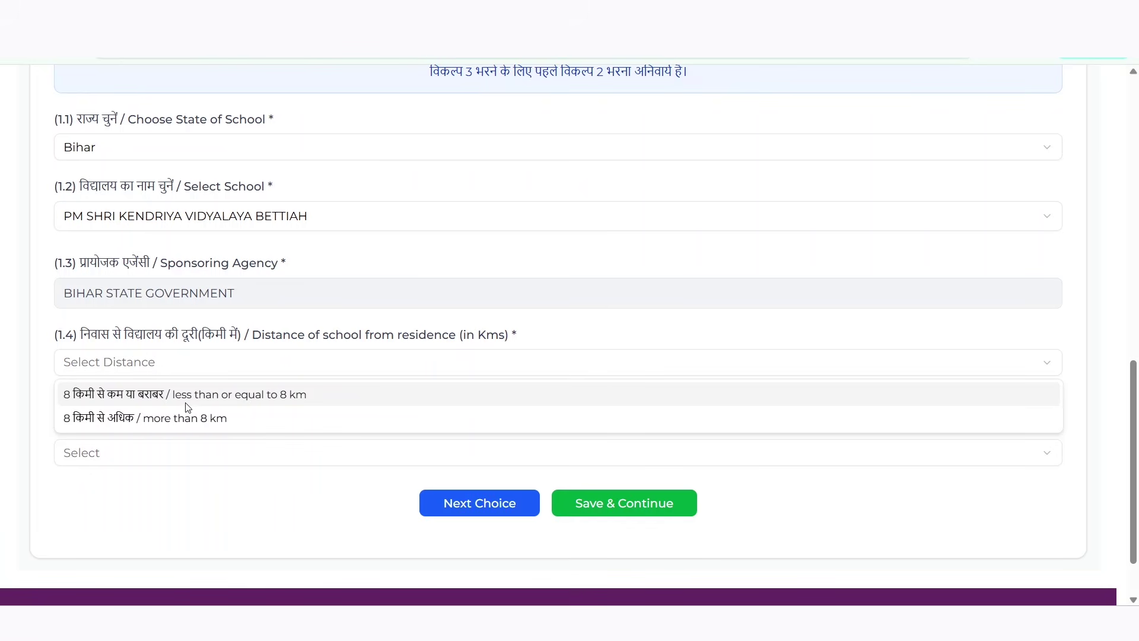
{"action": "left_click", "coordinate": [178, 418]}
Choose Father as the parent considered
{"action": "scroll", "coordinate": [136, 417], "scroll_direction": "down", "scroll_amount": 2}
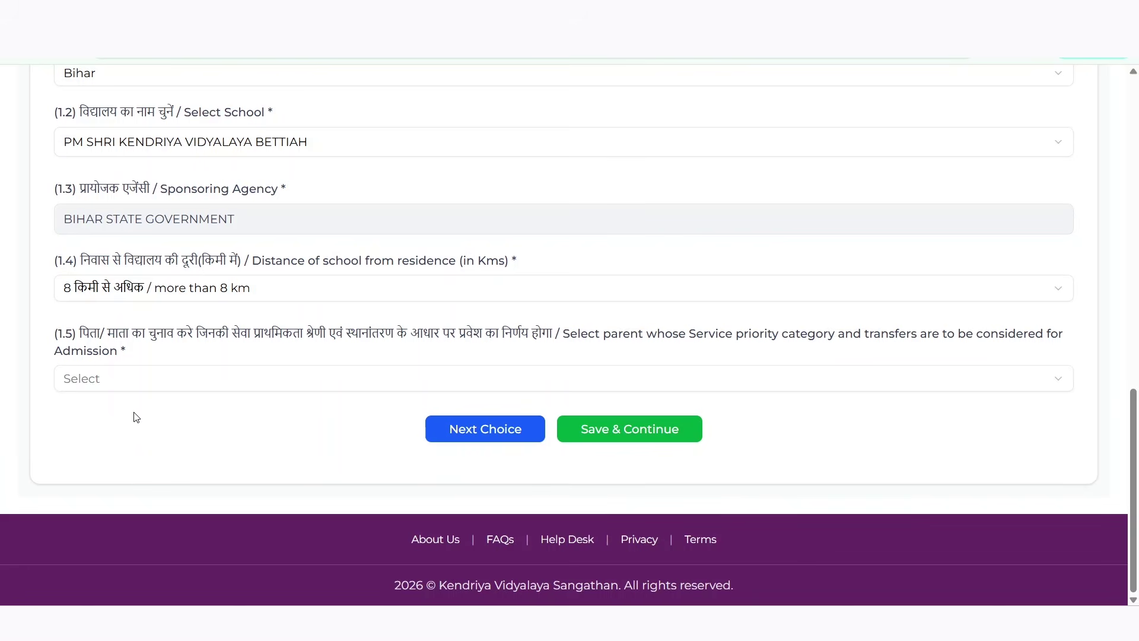
{"action": "left_click", "coordinate": [152, 386]}
{"action": "left_click", "coordinate": [184, 409]}
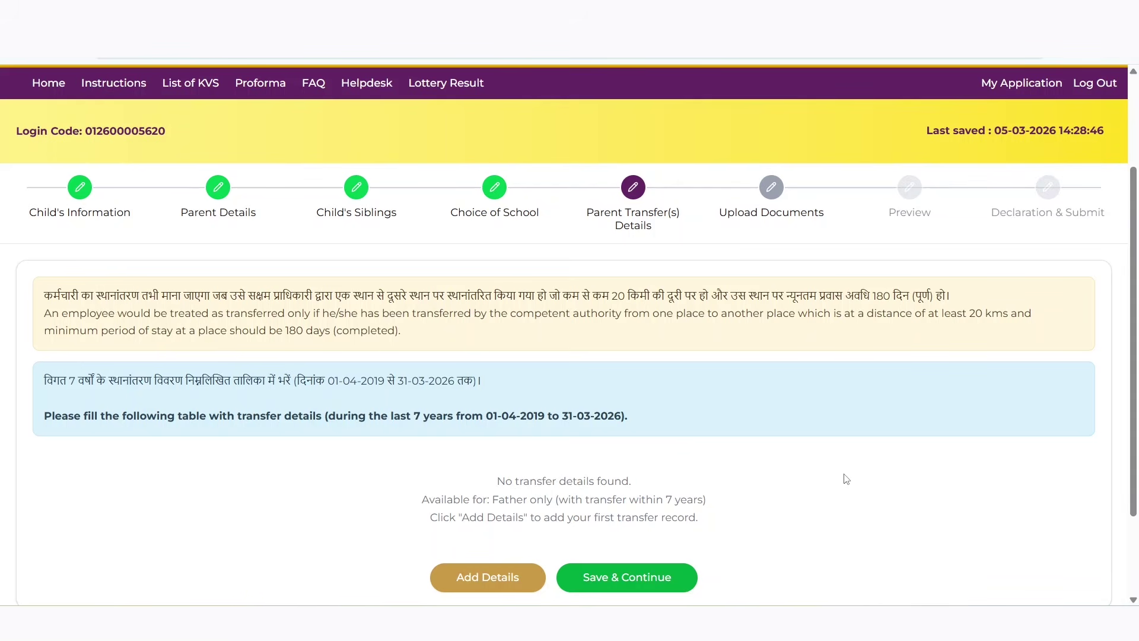
Start a father's transfer record from BOI Jaipur, dated 23-12-2018 to 18-07-2021
{"action": "scroll", "coordinate": [851, 468], "scroll_direction": "down", "scroll_amount": 1}
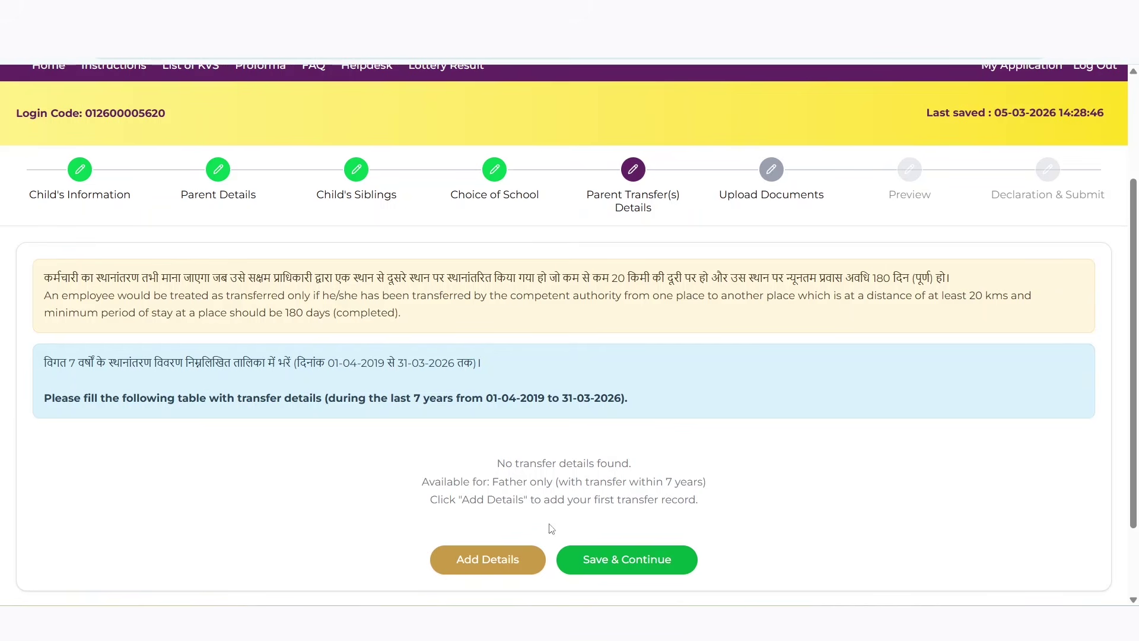
{"action": "left_click", "coordinate": [504, 558]}
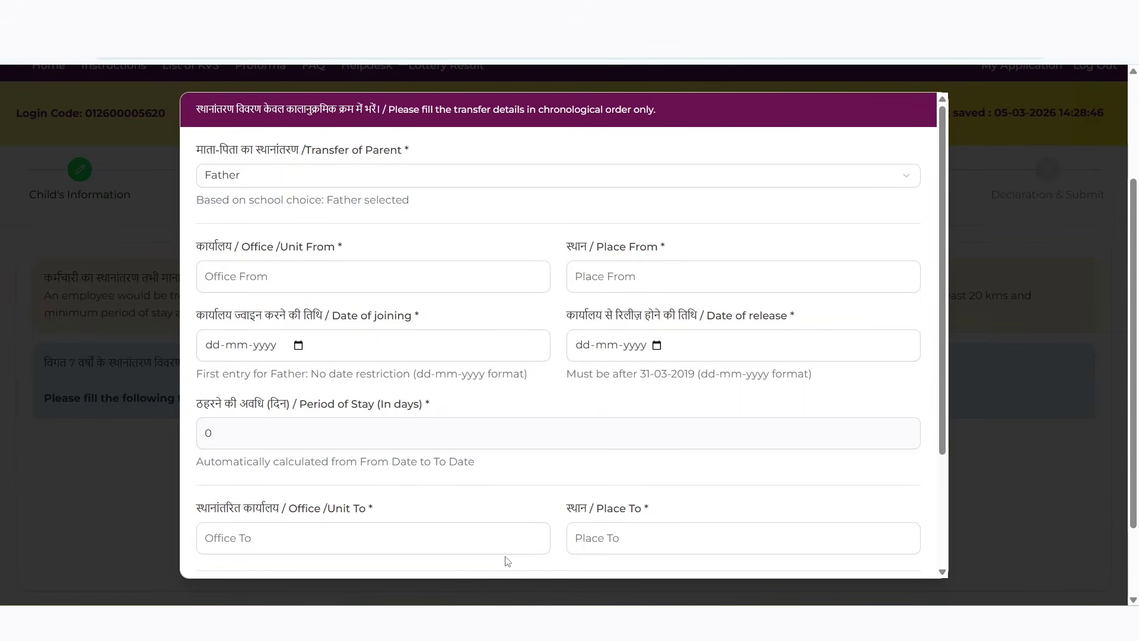
{"action": "left_click", "coordinate": [238, 279]}
{"action": "type", "text": "BOI"}
{"action": "key", "text": "Tab"}
{"action": "type", "text": "JAIOUR"}
{"action": "key", "text": "Tab"}
{"action": "key", "text": "shift+Tab"}
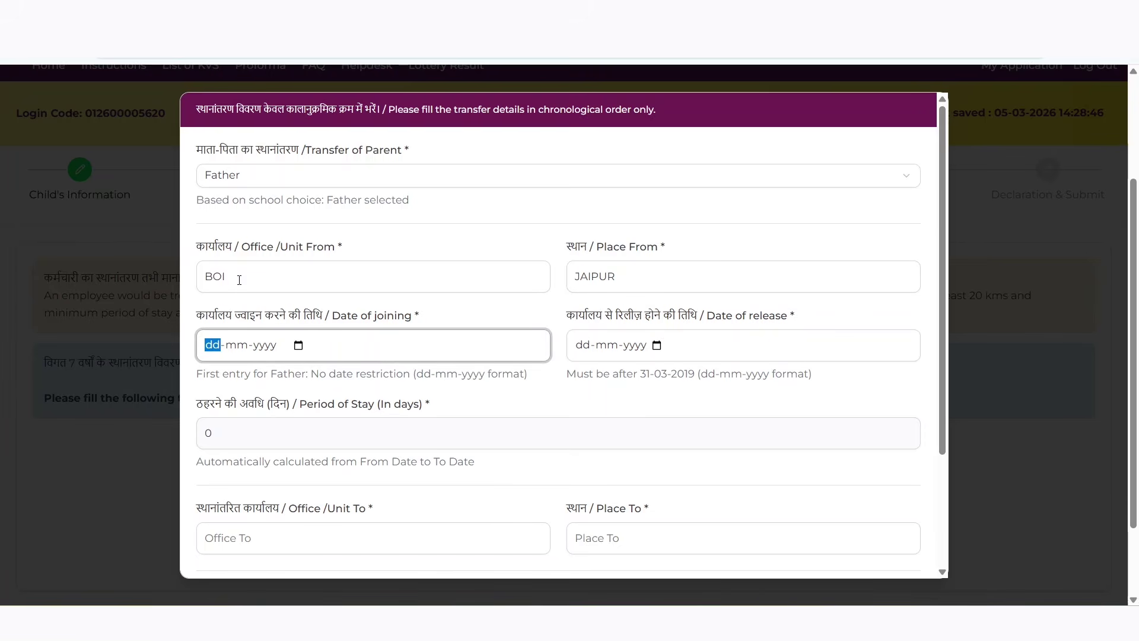
{"action": "type", "text": "23122018"}
{"action": "key", "text": "Tab"}
{"action": "type", "text": "18-07-2021"}
{"action": "key", "text": "Tab"}
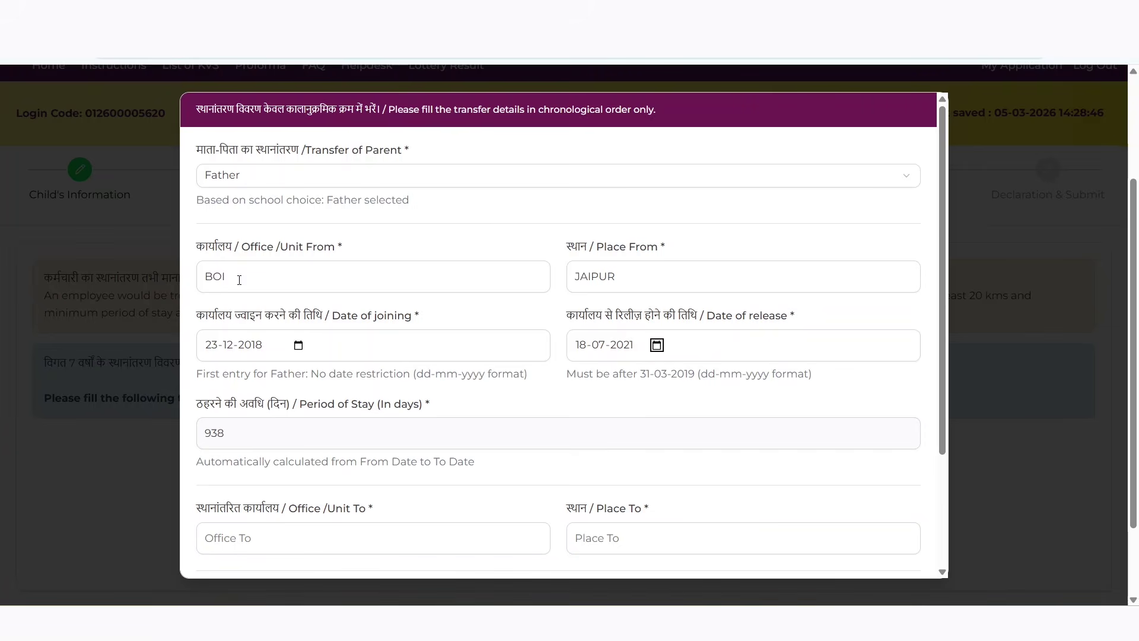
Enter destination BOI Ajmer, distance 125 km, and the transfer order number
{"action": "key", "text": "Tab"}
{"action": "key", "text": "Tab"}
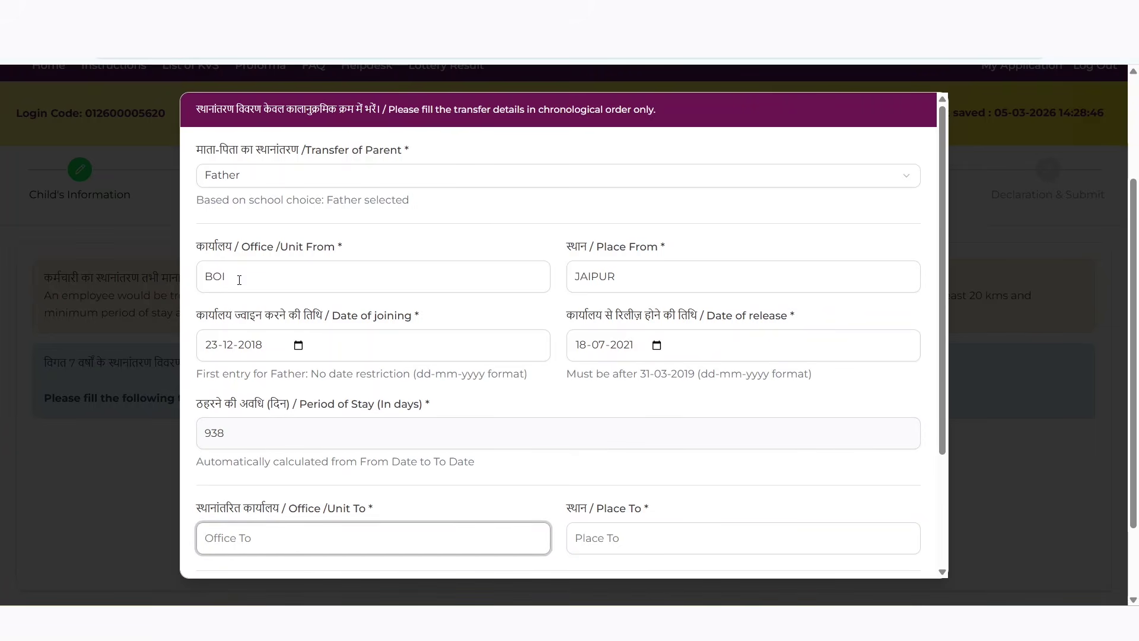
{"action": "type", "text": "BOI"}
{"action": "key", "text": "Tab"}
{"action": "type", "text": "AJMER"}
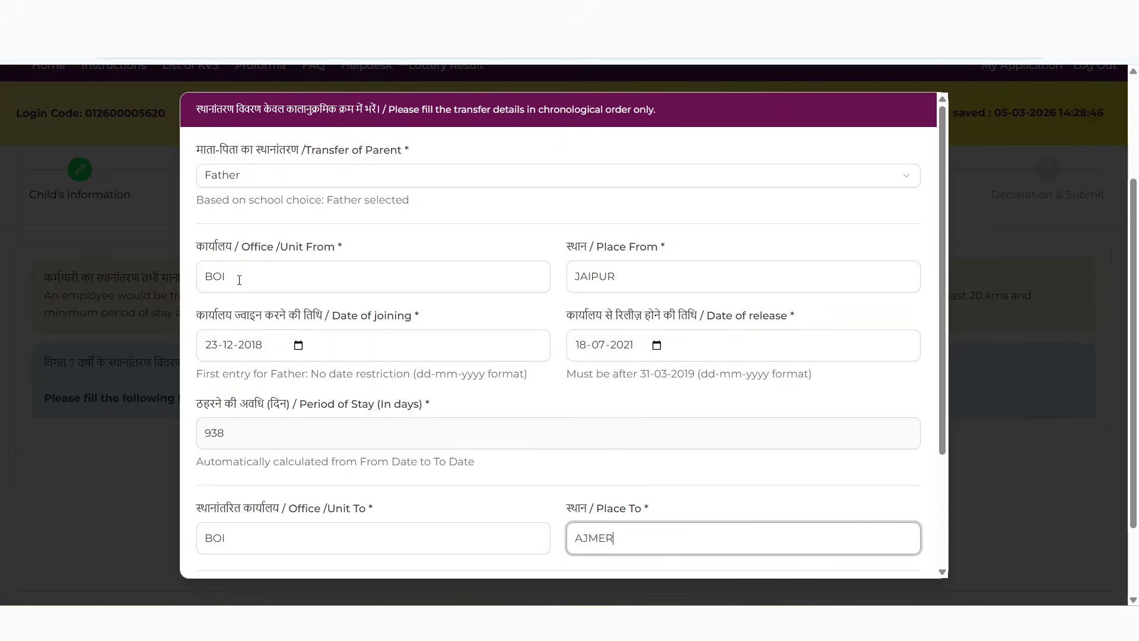
{"action": "key", "text": "Tab"}
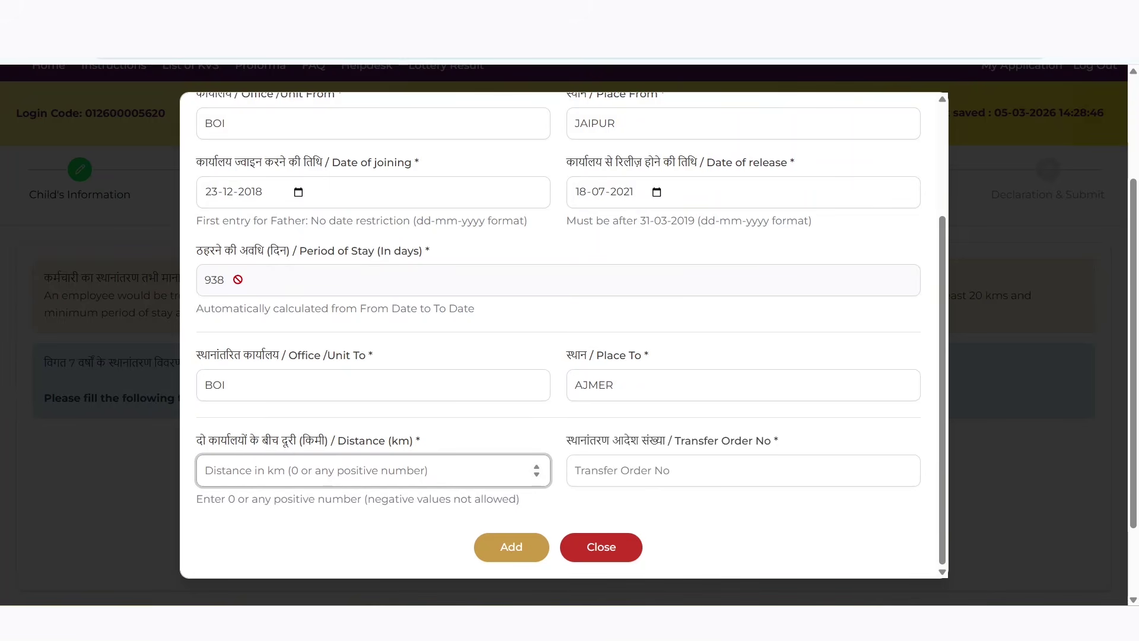
{"action": "type", "text": "125"}
{"action": "key", "text": "Tab"}
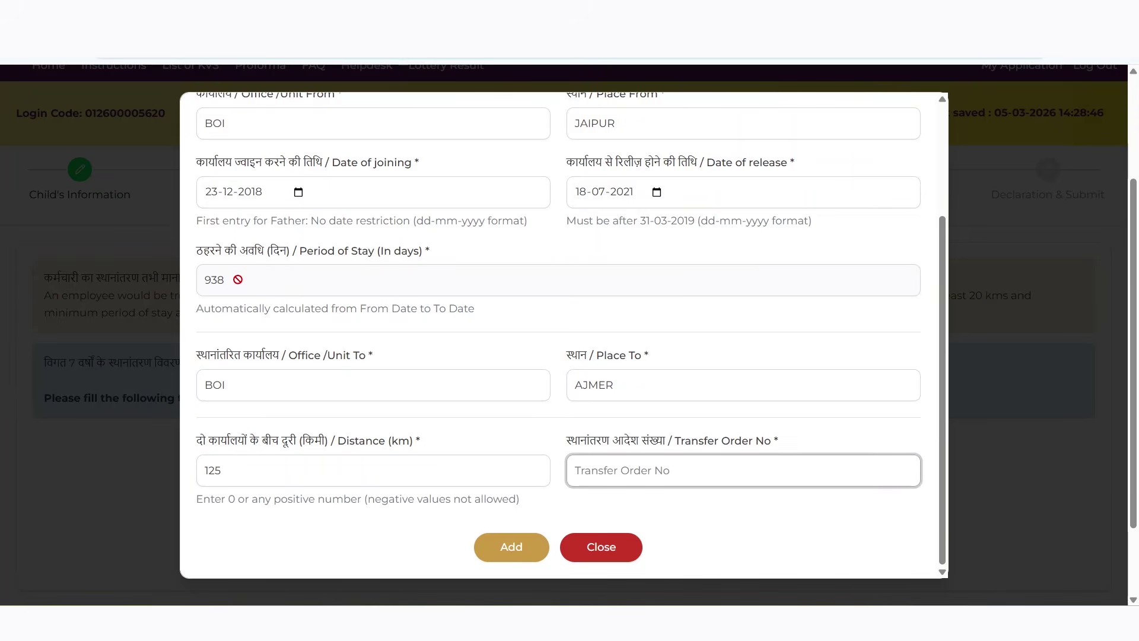
{"action": "type", "text": "A/123/HNH/XXX"}
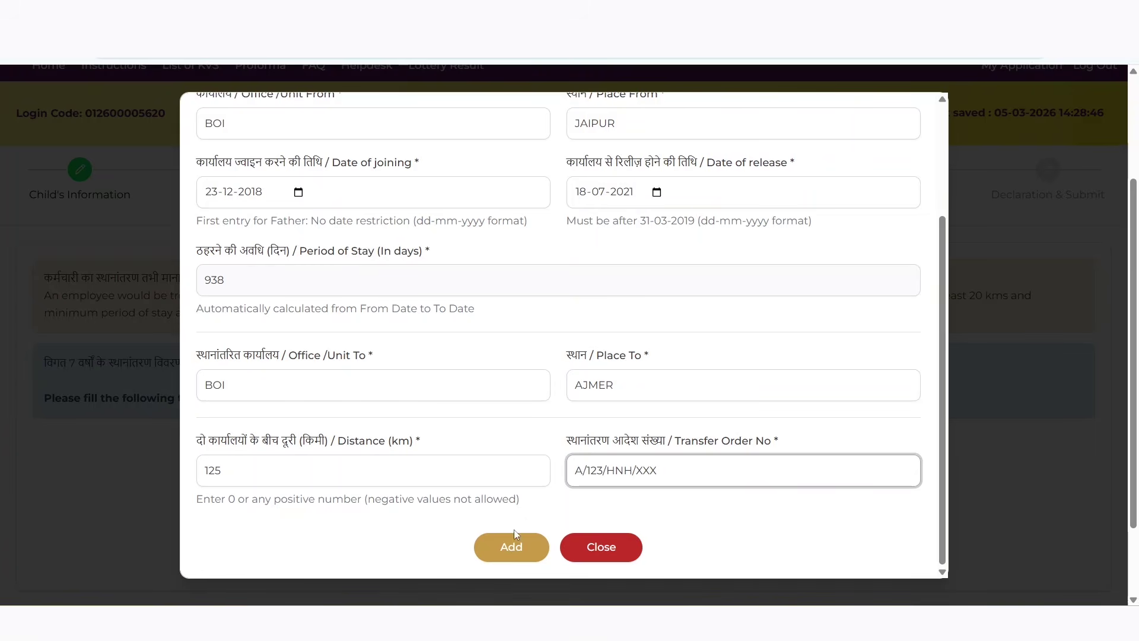
Save the Jaipur-to-Ajmer transfer to the table and start a second transfer record
{"action": "left_click", "coordinate": [511, 546]}
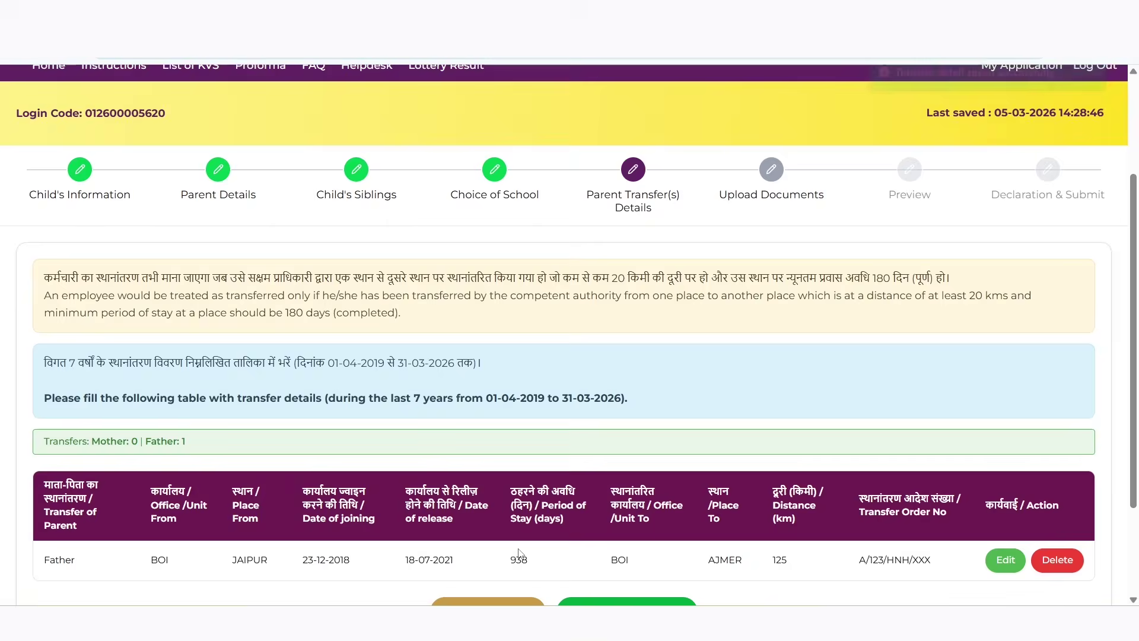
{"action": "scroll", "coordinate": [724, 577], "scroll_direction": "down", "scroll_amount": 2}
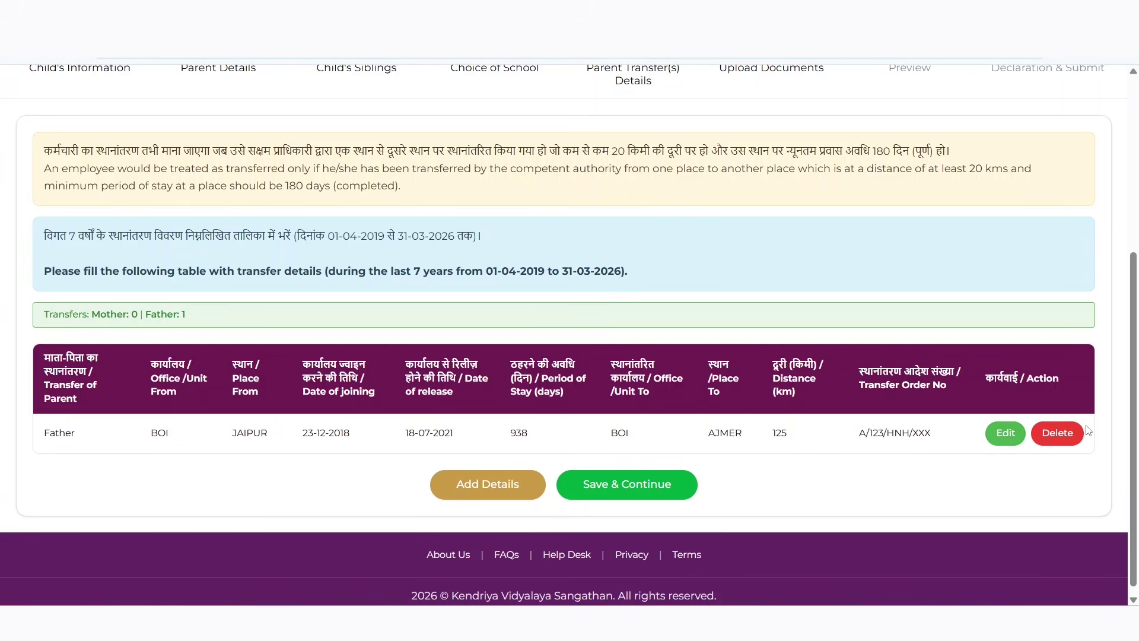
{"action": "scroll", "coordinate": [870, 509], "scroll_direction": "up", "scroll_amount": 1}
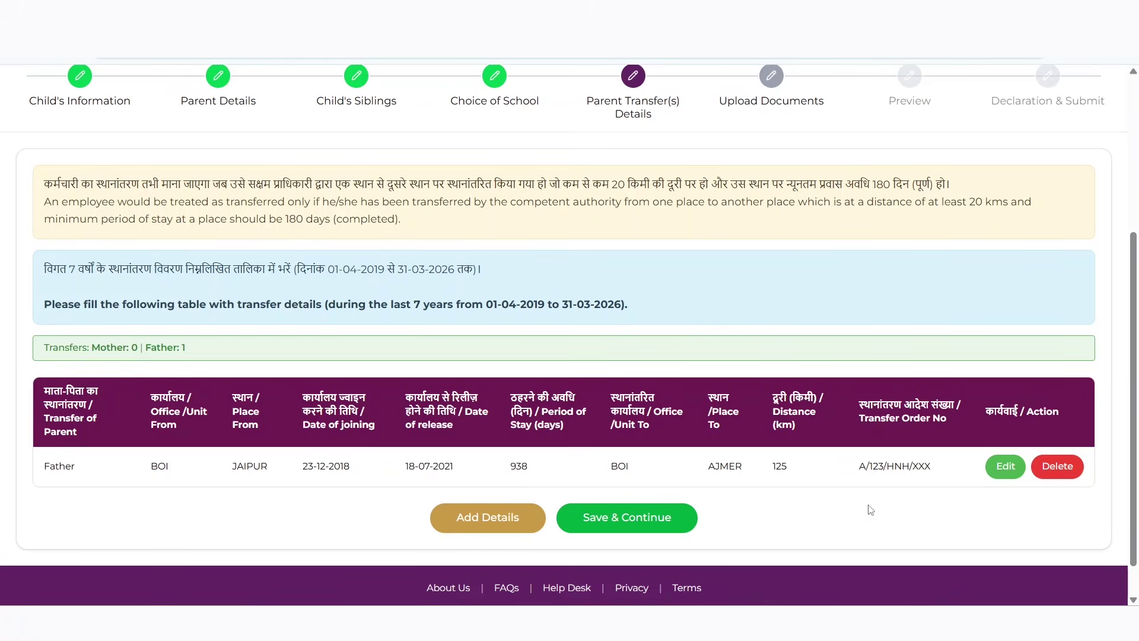
{"action": "left_click", "coordinate": [497, 514]}
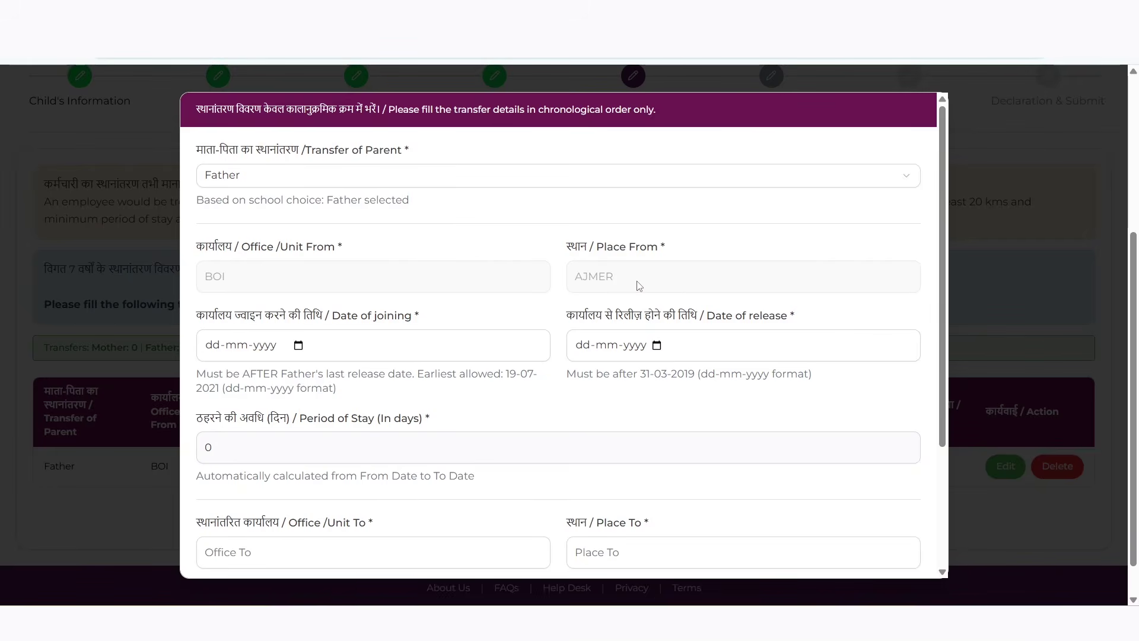